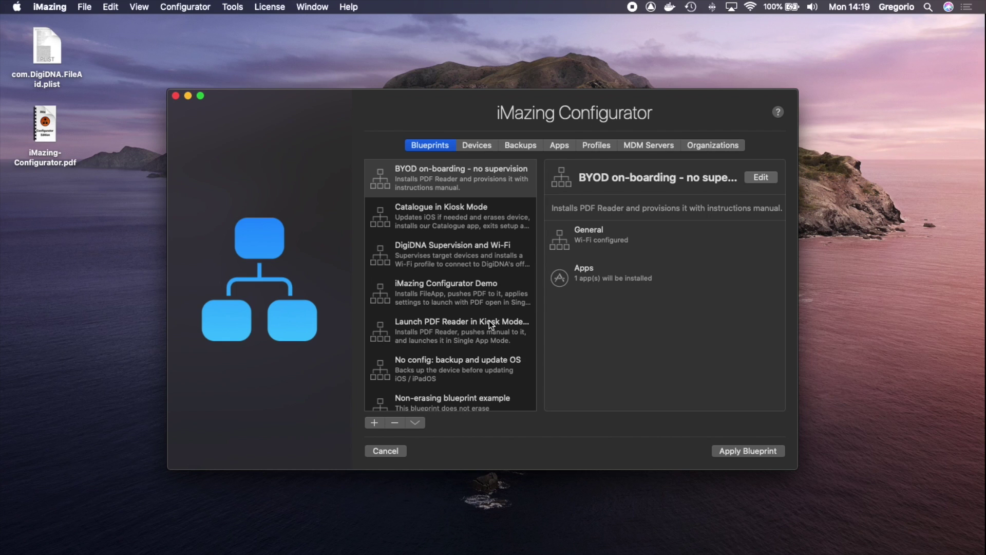
- Create a new blueprint and name it 'iMazing Demo'
{"action": "left_click", "coordinate": [374, 424]}
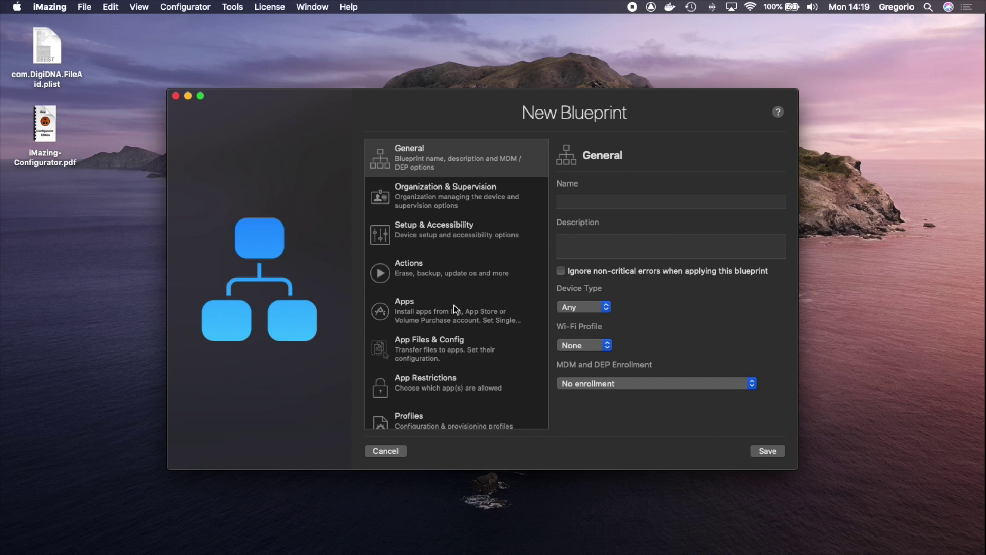
{"action": "scroll", "coordinate": [455, 308], "scroll_direction": "down", "scroll_amount": 2}
{"action": "scroll", "coordinate": [455, 308], "scroll_direction": "up", "scroll_amount": 2}
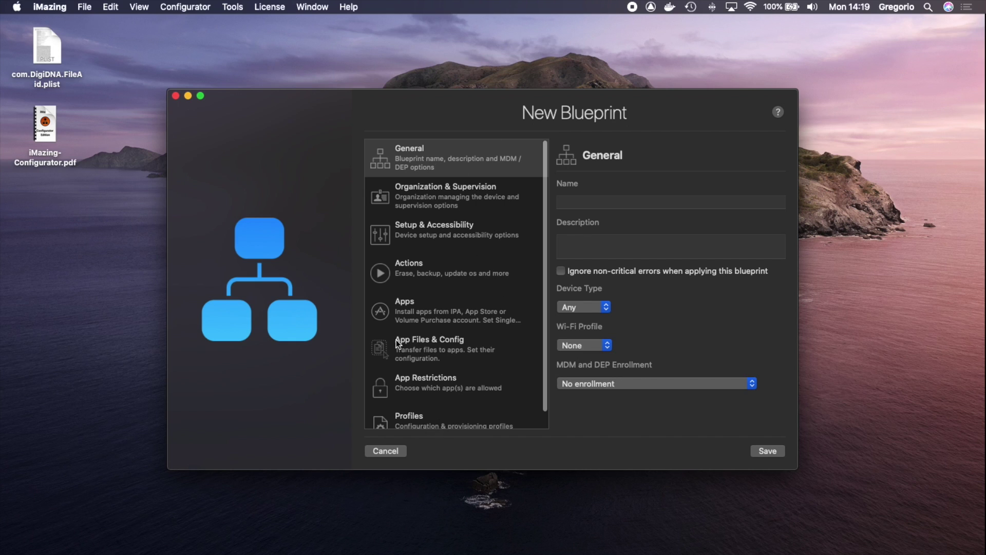
{"action": "left_click", "coordinate": [624, 203]}
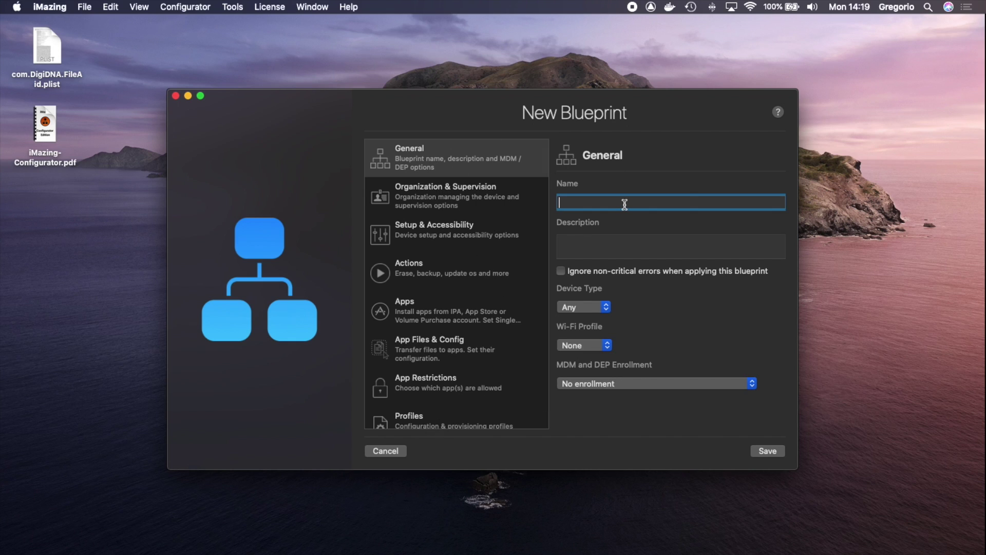
{"action": "type", "text": "iMazing Demo"}
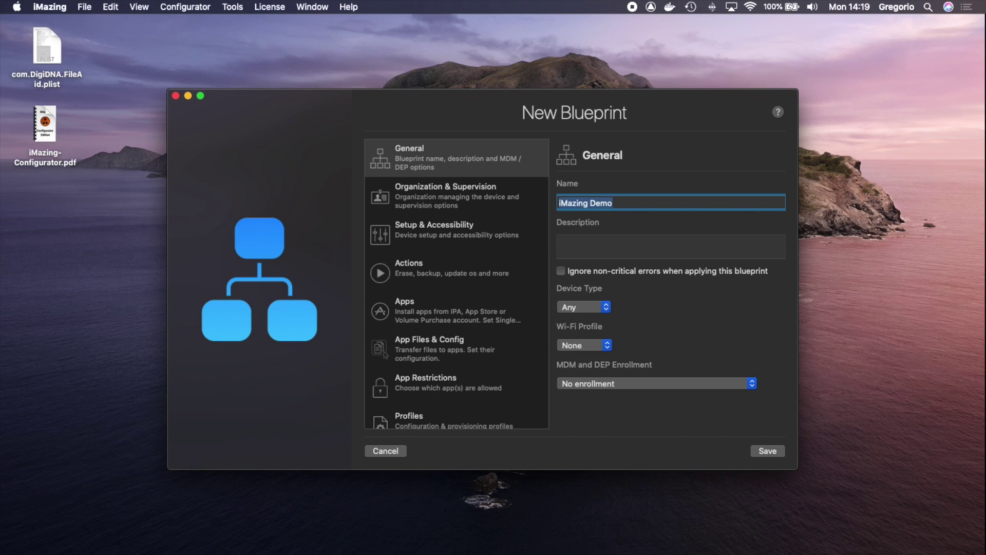
- Give it the description 'Supervise, install PDF reader, launch in Single App Mode'
{"action": "left_click", "coordinate": [595, 244]}
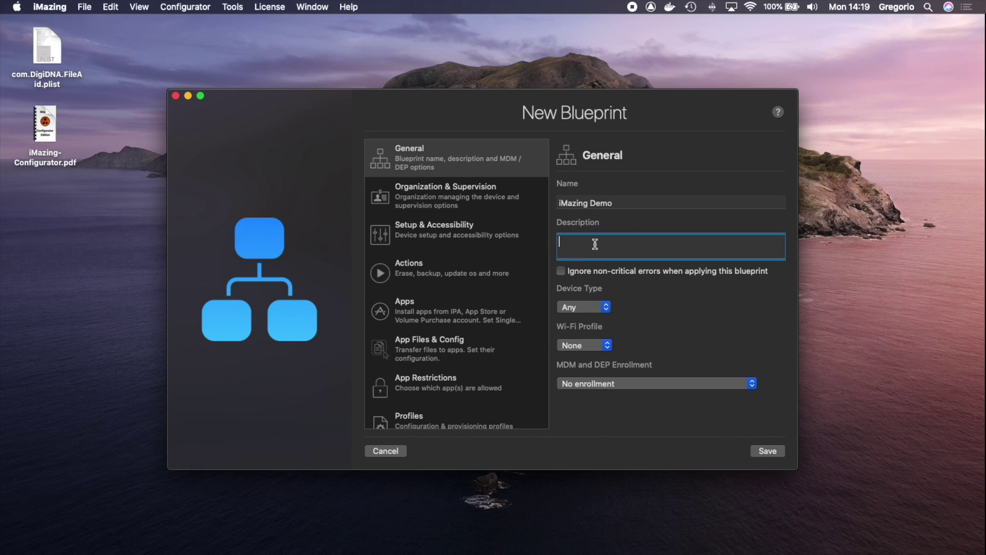
{"action": "type", "text": "Supervise, install PDF reader, launch th"}
{"action": "key", "text": "BackSpace"}
{"action": "key", "text": "BackSpace"}
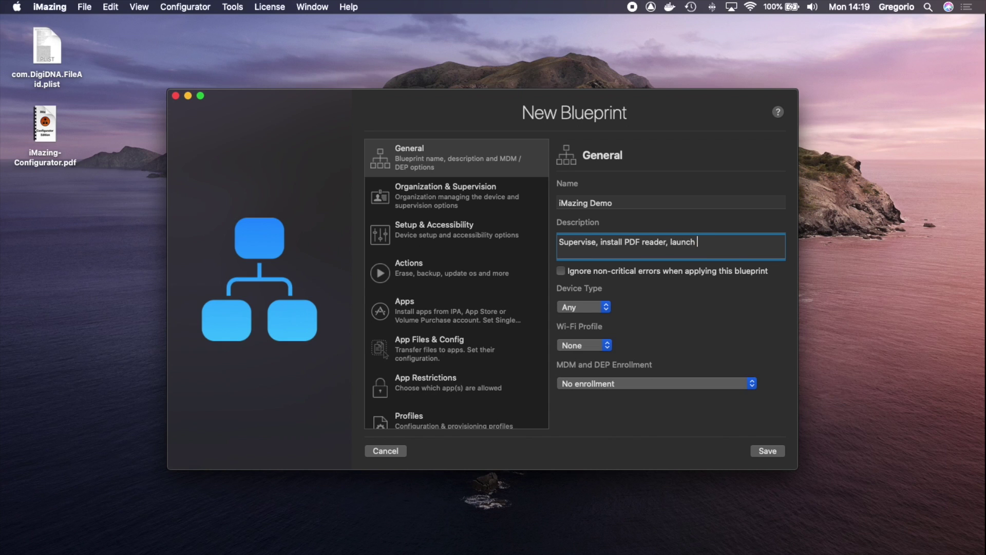
{"action": "type", "text": "in Single App Mode"}
- Open the Wi-Fi profile library at DigiDNA Private WiFi and start a new profile in Profile Editor
{"action": "left_click", "coordinate": [593, 349]}
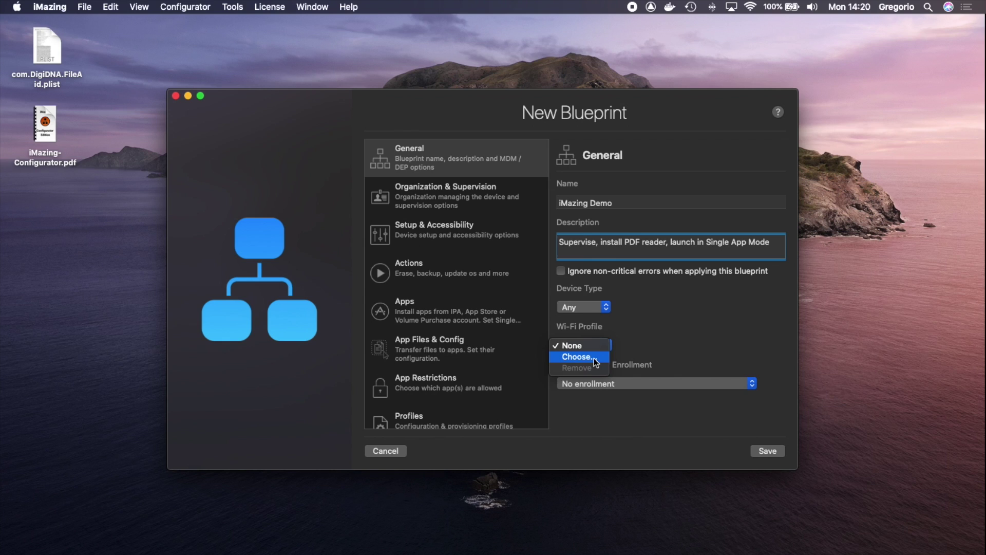
{"action": "left_click", "coordinate": [576, 356]}
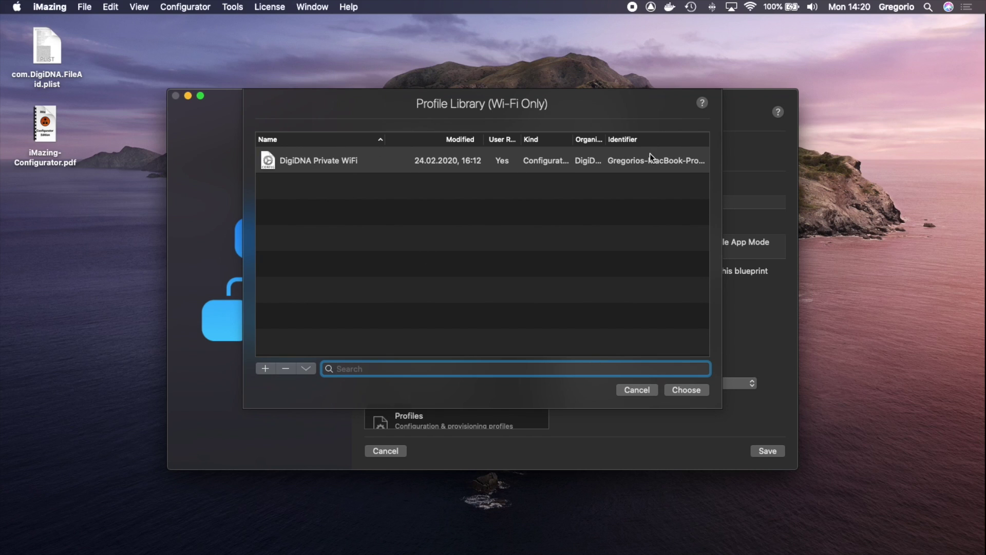
{"action": "left_click", "coordinate": [353, 163]}
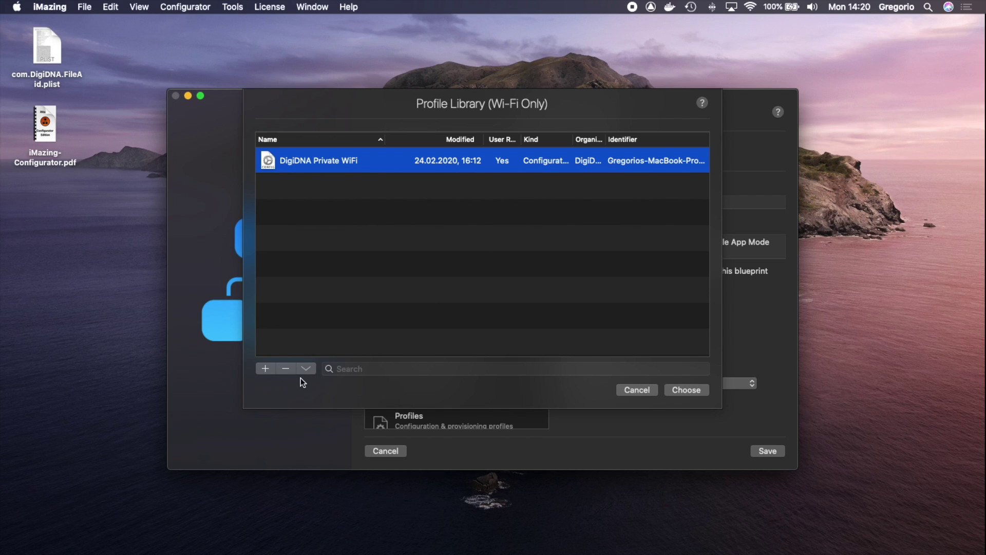
{"action": "left_click", "coordinate": [263, 367]}
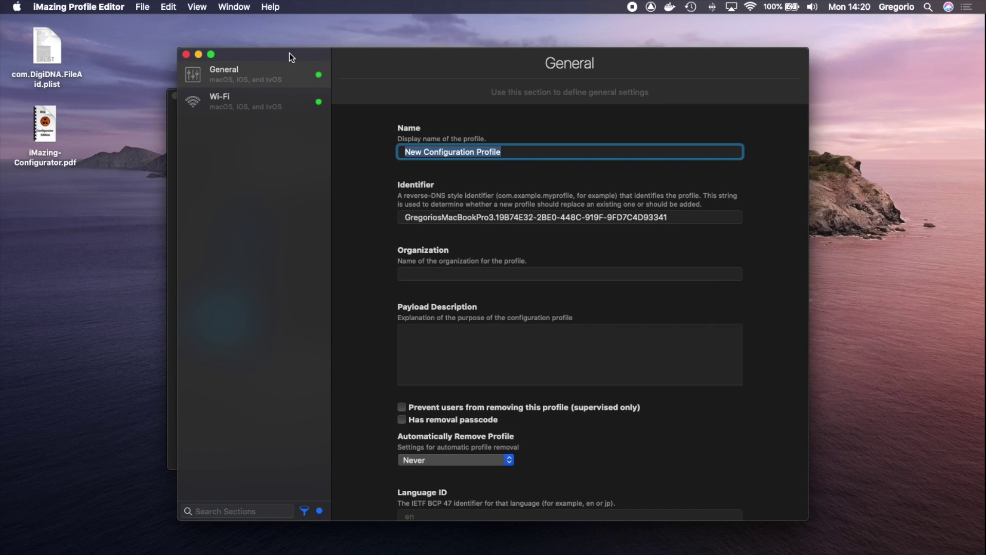
- Review the new profile's General and Wi-Fi (SSID, password) settings, then quit without saving it
{"action": "left_click_drag", "start_coordinate": [288, 54], "coordinate": [313, 59]}
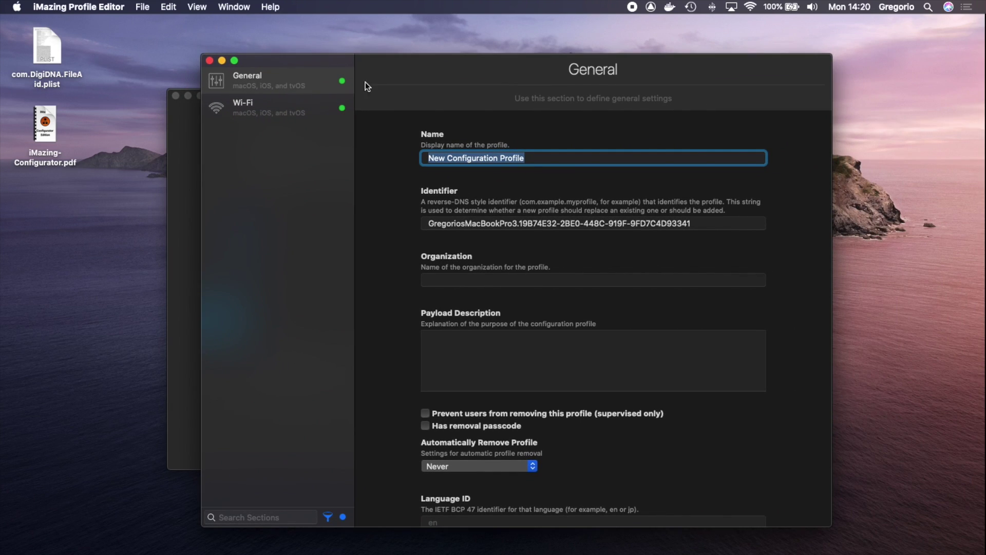
{"action": "left_click", "coordinate": [250, 109]}
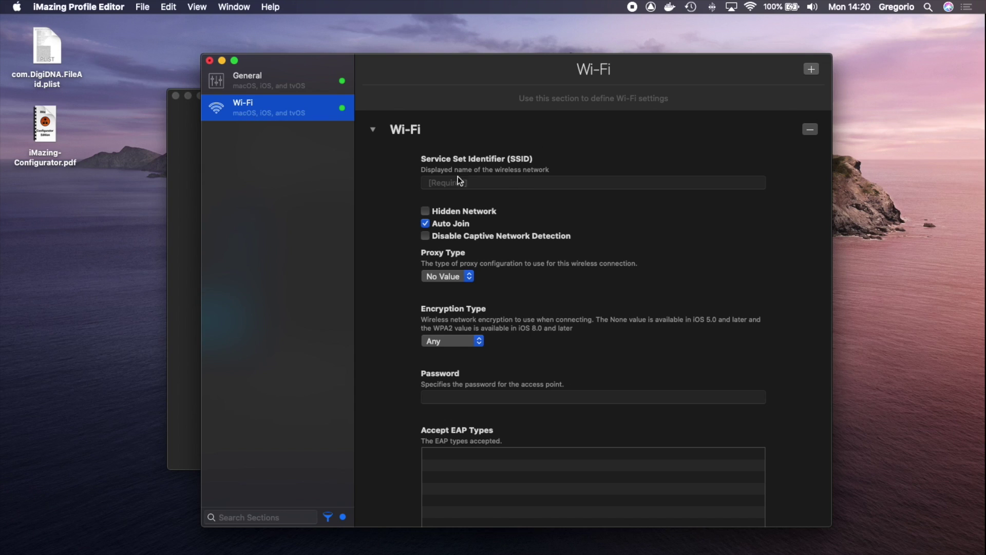
{"action": "left_click", "coordinate": [274, 78]}
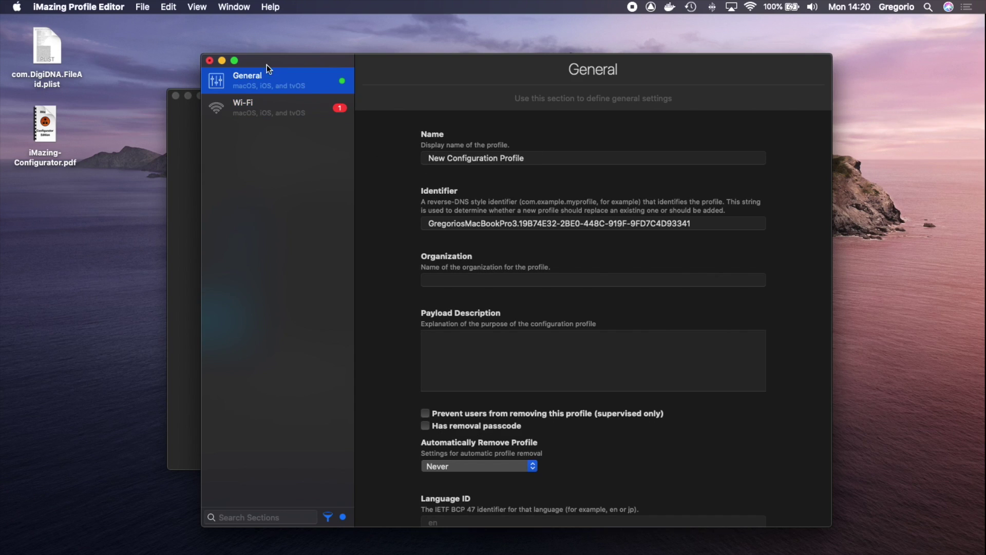
{"action": "left_click", "coordinate": [265, 105]}
{"action": "left_click", "coordinate": [456, 183]}
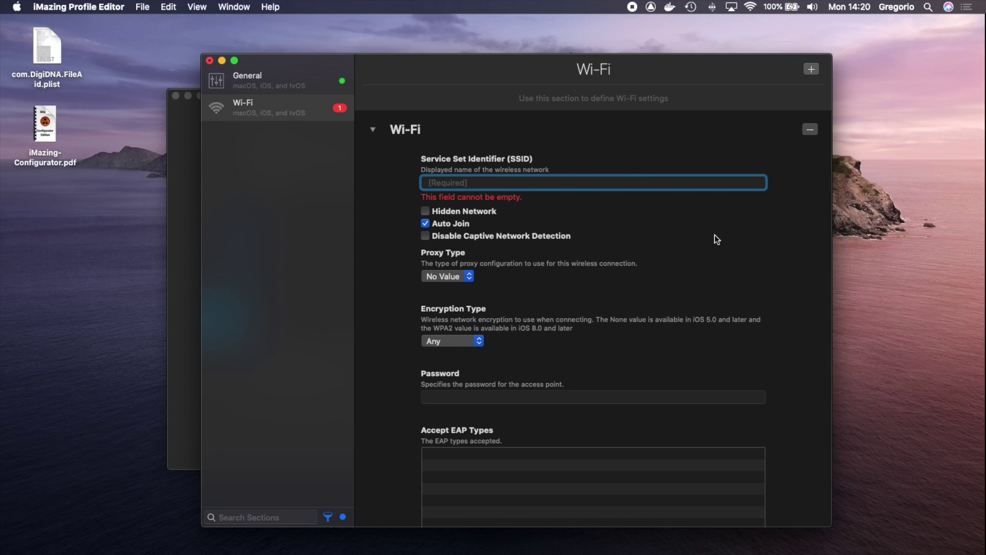
{"action": "left_click", "coordinate": [524, 399]}
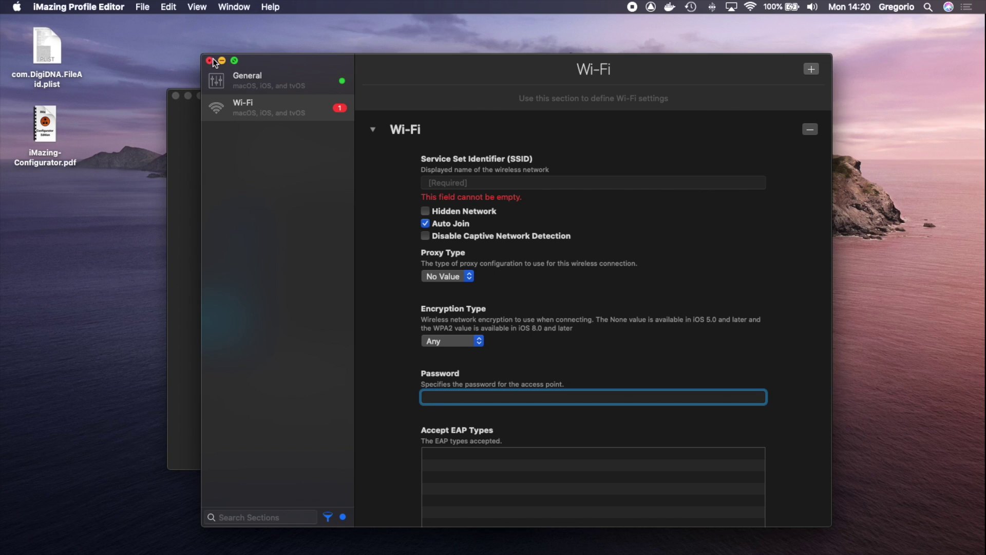
{"action": "key", "text": "super+q"}
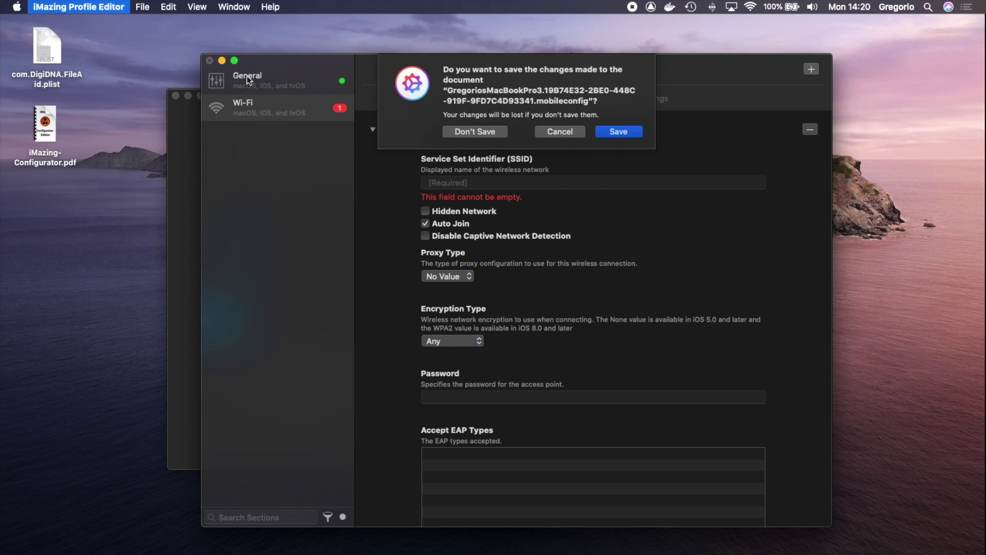
{"action": "left_click", "coordinate": [474, 130]}
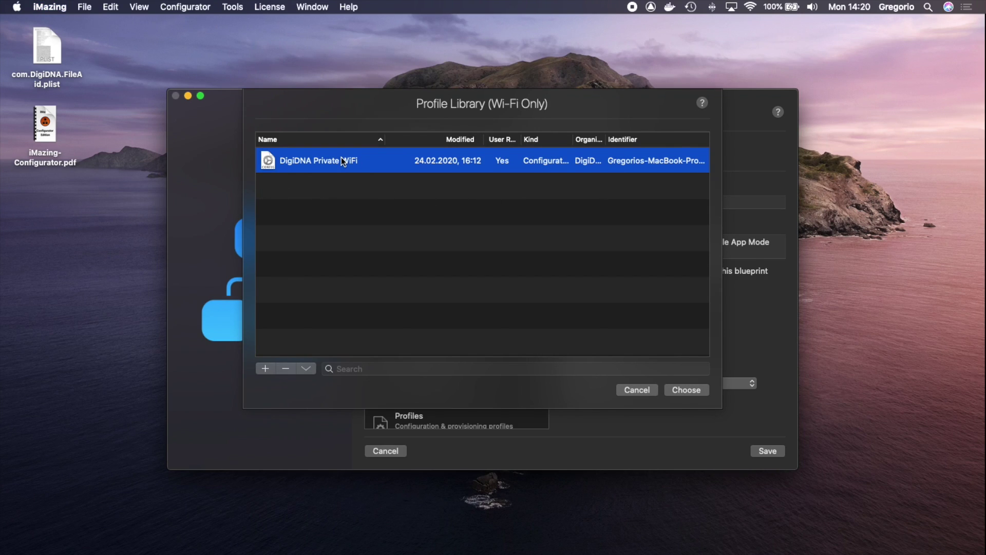
- Use DigiDNA Private WiFi as the blueprint's Wi-Fi profile, keeping the 30-second connection wait
{"action": "left_click", "coordinate": [691, 390]}
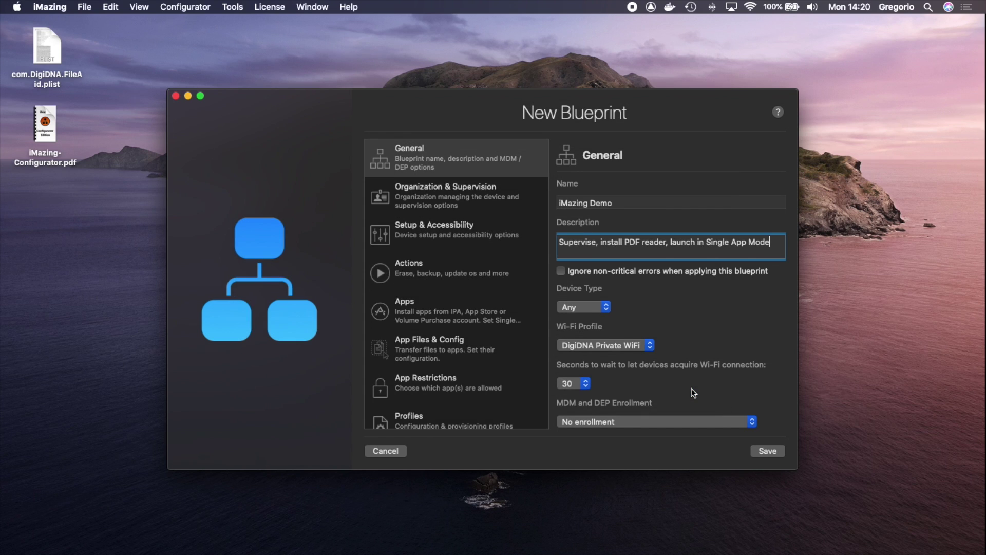
{"action": "scroll", "coordinate": [704, 341], "scroll_direction": "down", "scroll_amount": 1}
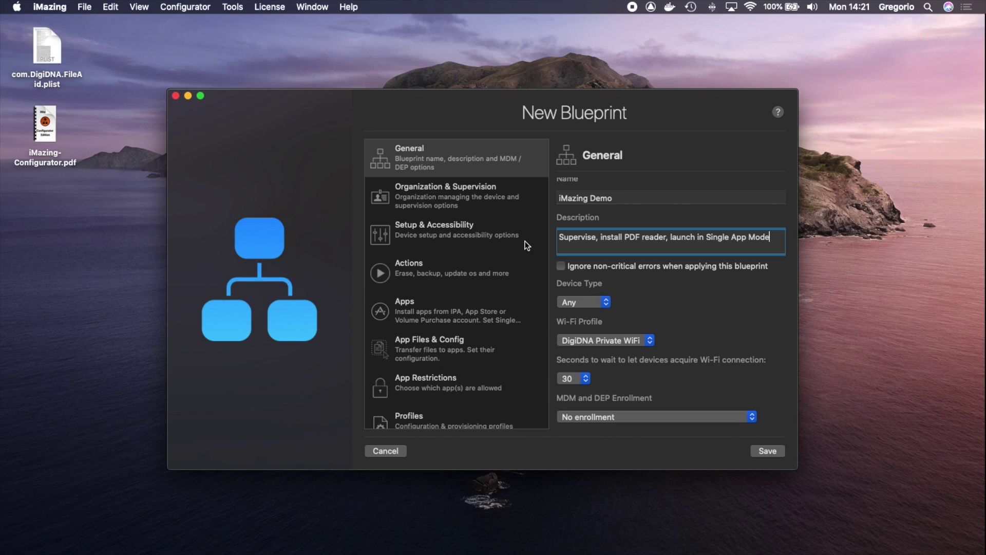
- Set DigiDNA as the blueprint's organization and turn on device supervision
{"action": "left_click", "coordinate": [426, 199]}
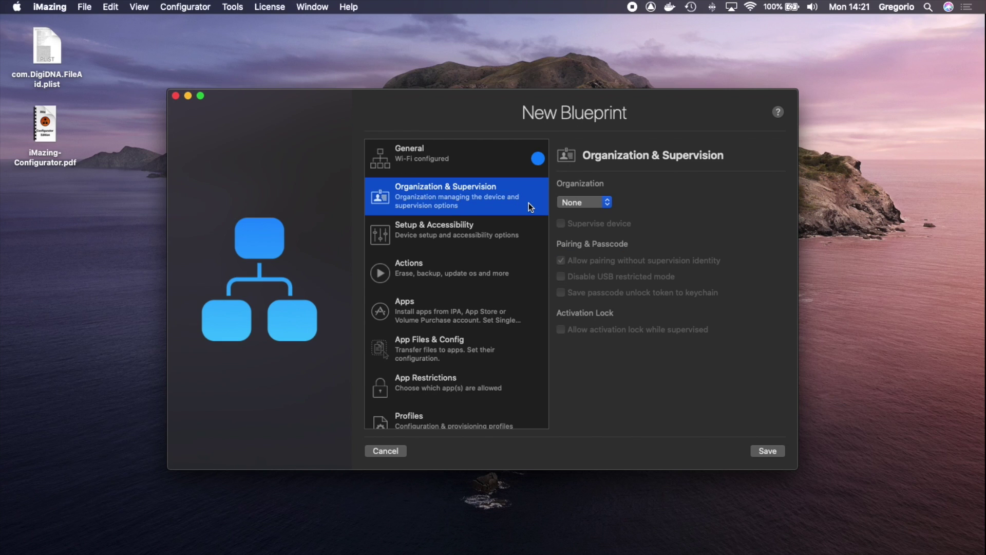
{"action": "left_click", "coordinate": [591, 208]}
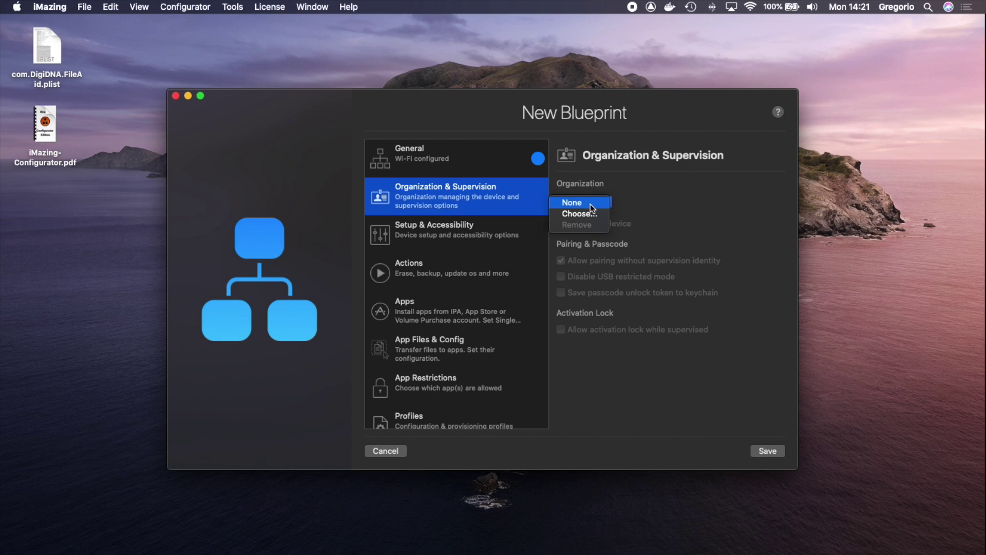
{"action": "left_click", "coordinate": [588, 209]}
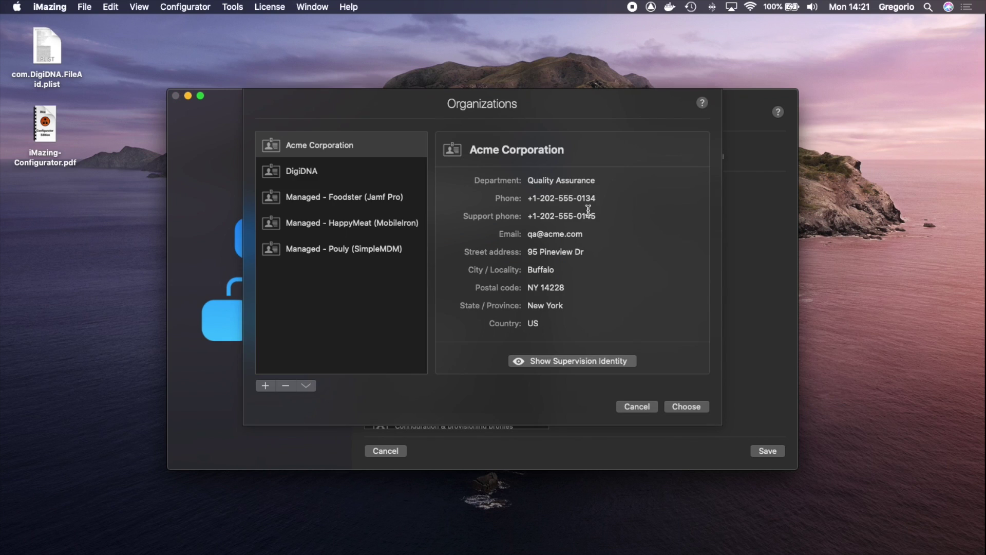
{"action": "left_click", "coordinate": [303, 173]}
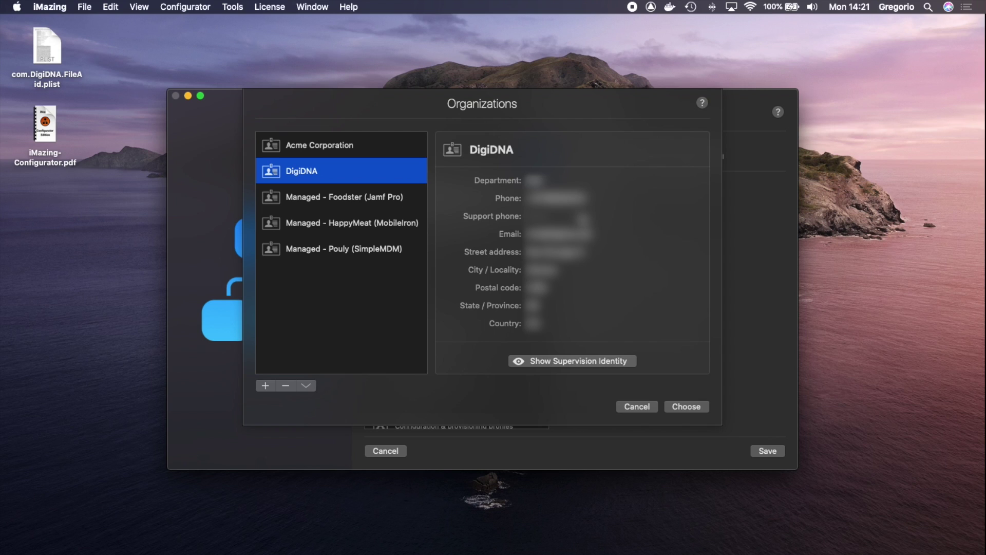
{"action": "left_click", "coordinate": [263, 385]}
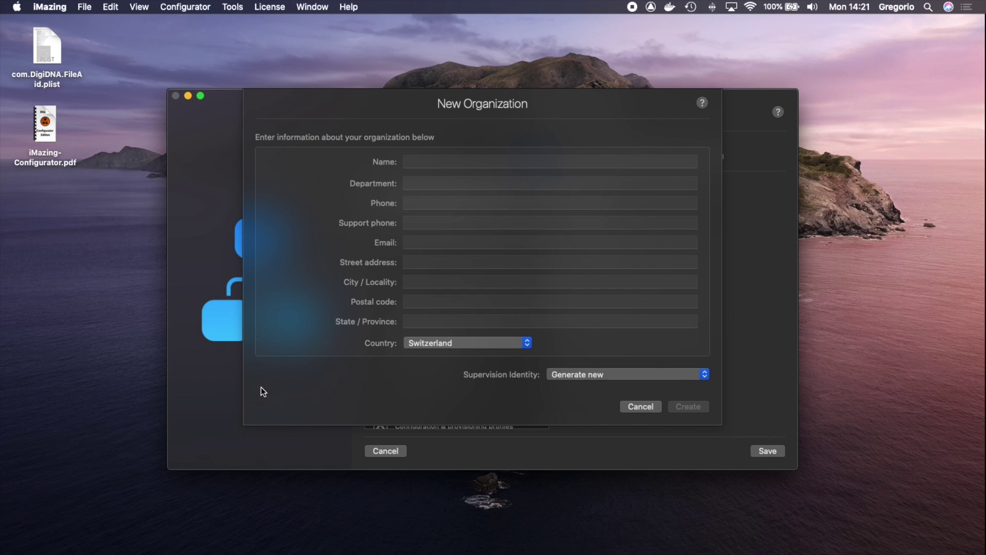
{"action": "left_click", "coordinate": [650, 406]}
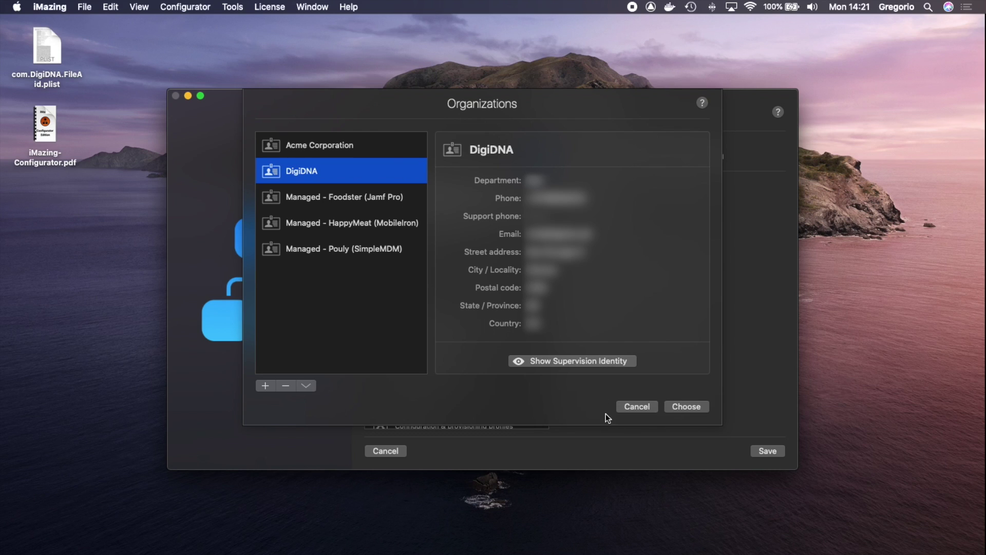
{"action": "left_click", "coordinate": [692, 407]}
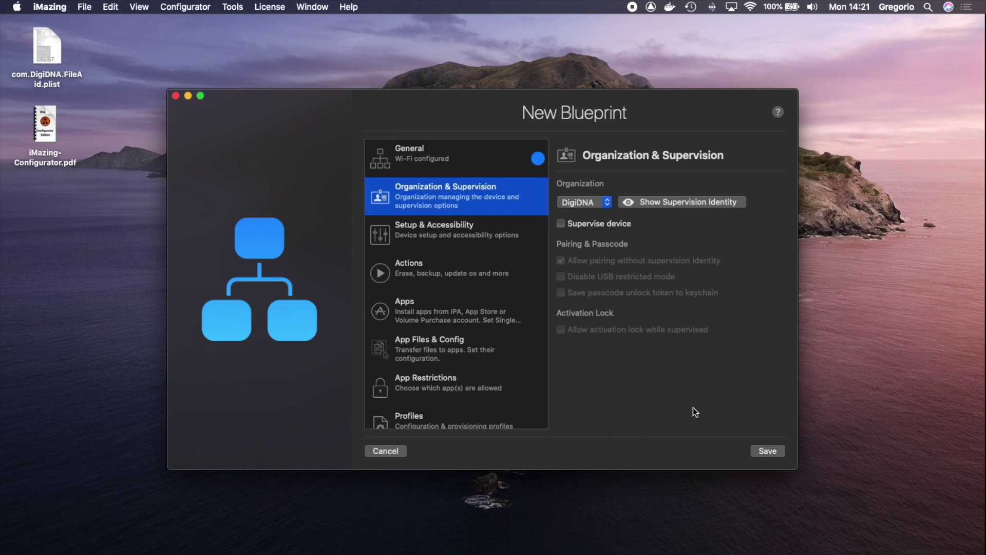
{"action": "left_click", "coordinate": [575, 224]}
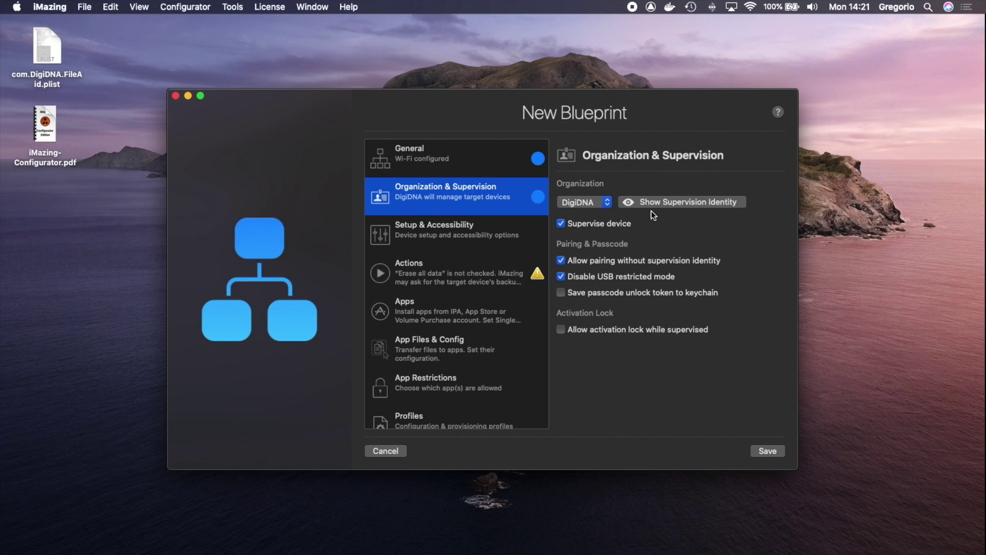
{"action": "left_click", "coordinate": [449, 232]}
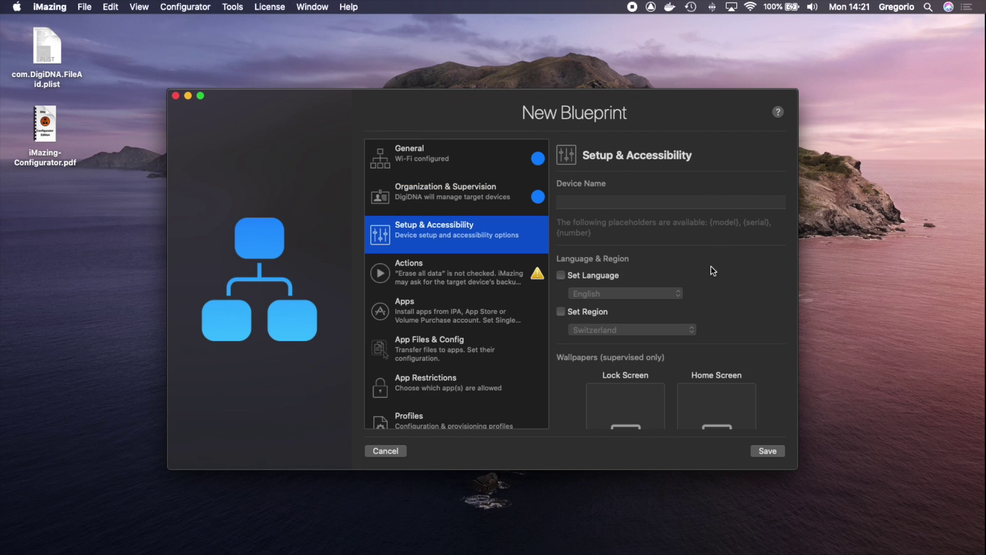
- Set Setup Assistant Steps to 'Don't show any of these steps'
{"action": "scroll", "coordinate": [711, 266], "scroll_direction": "down", "scroll_amount": 5}
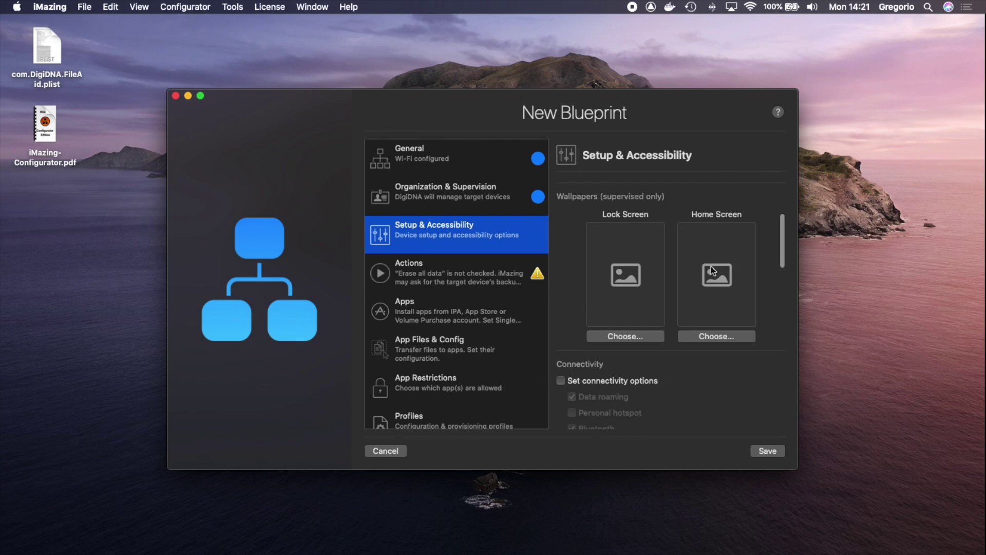
{"action": "scroll", "coordinate": [711, 266], "scroll_direction": "down", "scroll_amount": 5}
{"action": "scroll", "coordinate": [711, 266], "scroll_direction": "up", "scroll_amount": 5}
{"action": "scroll", "coordinate": [704, 261], "scroll_direction": "down", "scroll_amount": 1}
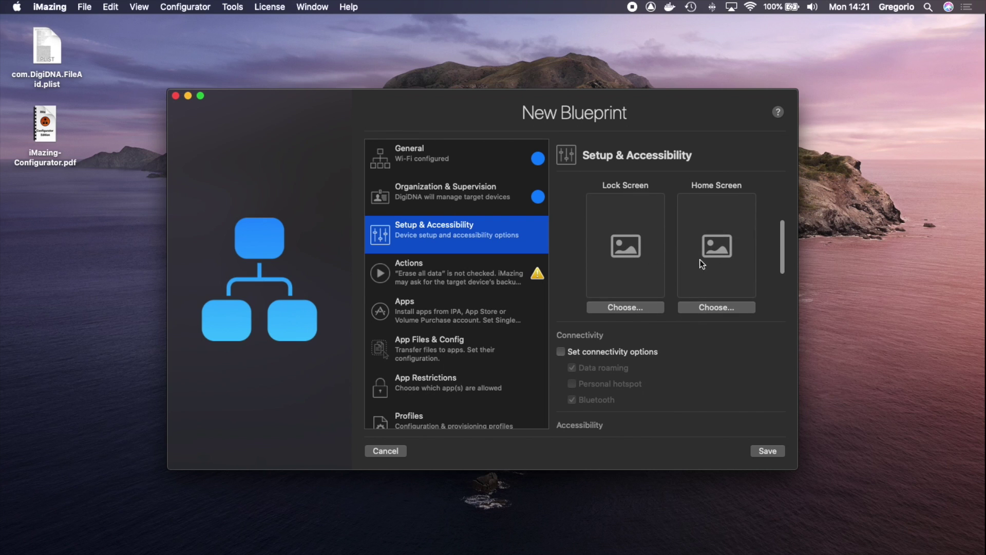
{"action": "scroll", "coordinate": [716, 312], "scroll_direction": "down", "scroll_amount": 5}
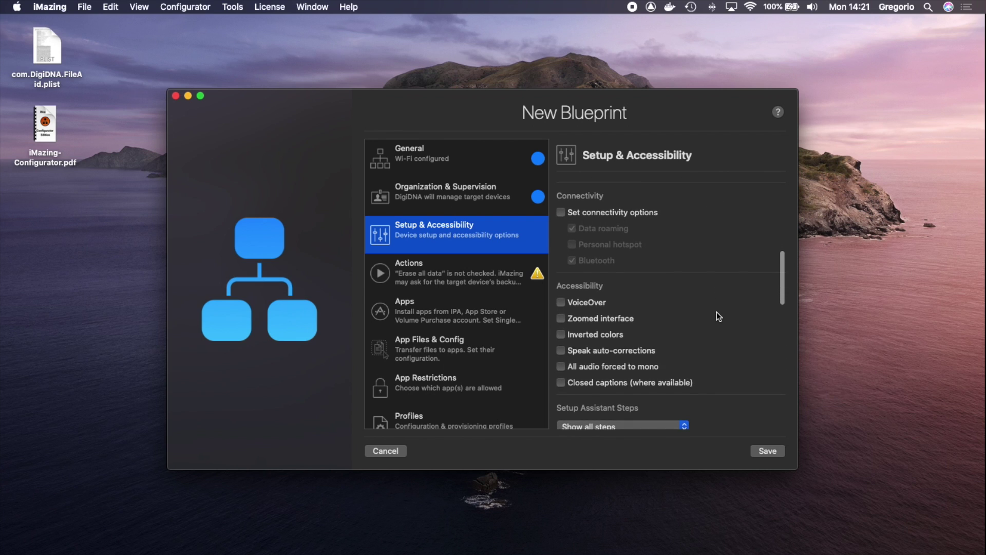
{"action": "scroll", "coordinate": [716, 313], "scroll_direction": "down", "scroll_amount": 8}
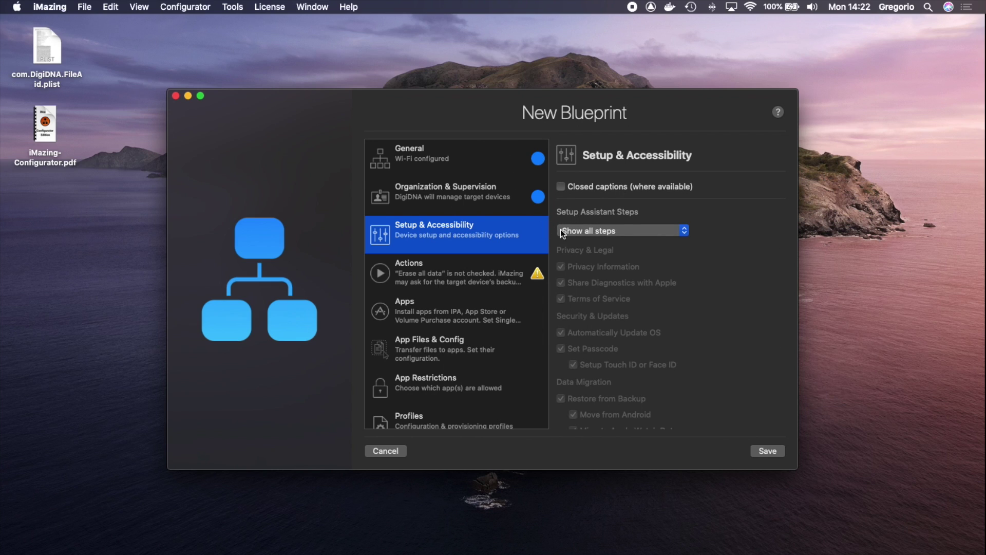
{"action": "left_click", "coordinate": [637, 230]}
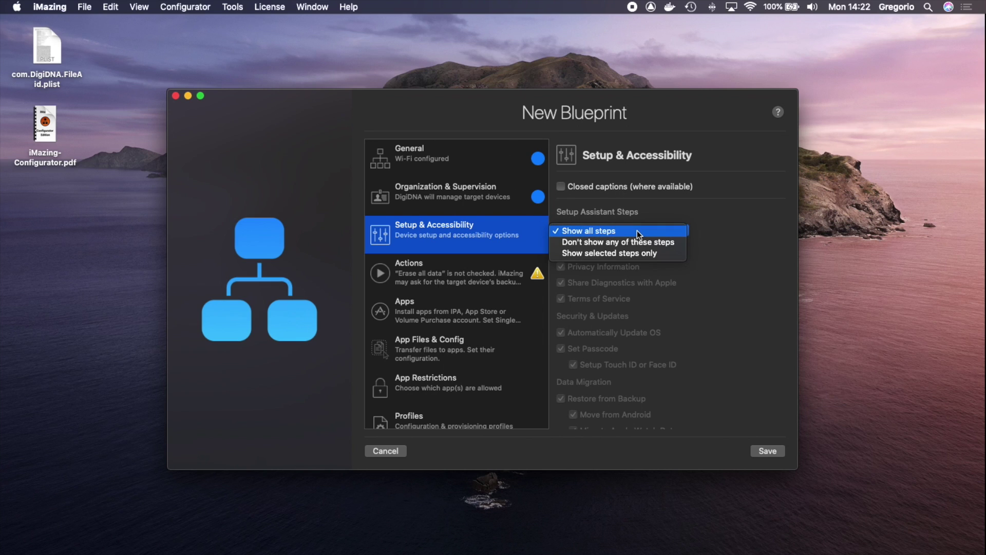
{"action": "left_click", "coordinate": [603, 239]}
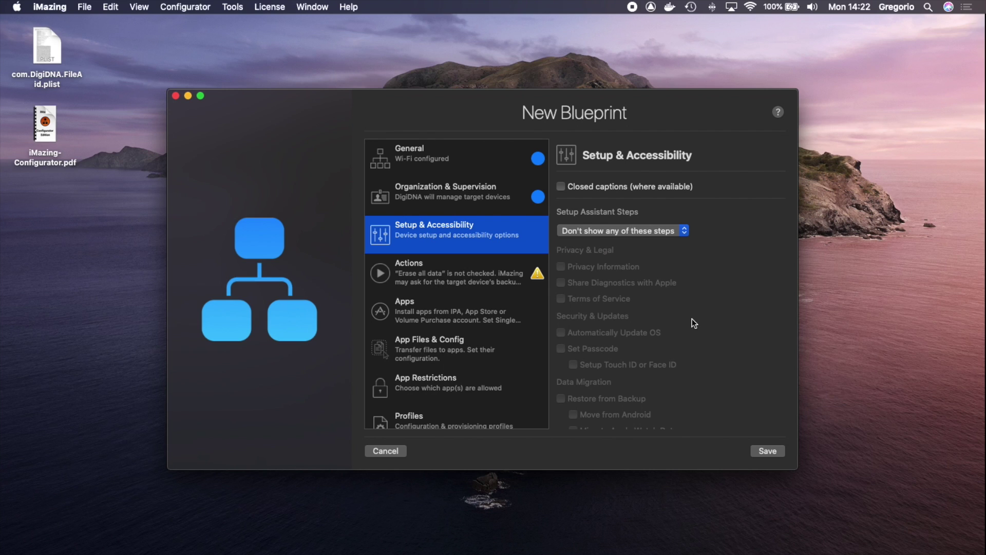
{"action": "scroll", "coordinate": [673, 290], "scroll_direction": "down", "scroll_amount": 8}
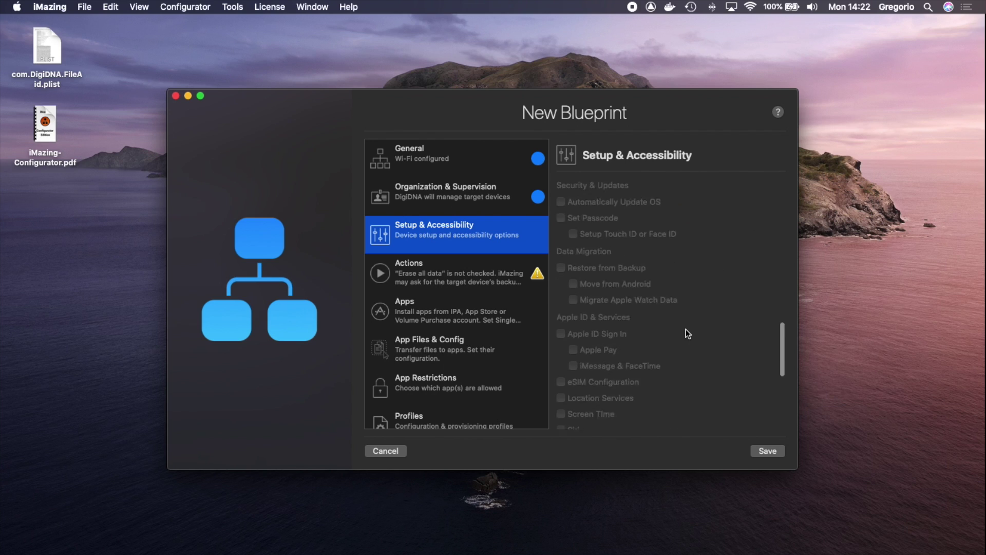
- Tick Erase all data and settings and the post-configuration Exit Setup Assistant action
{"action": "scroll", "coordinate": [712, 344], "scroll_direction": "up", "scroll_amount": 8}
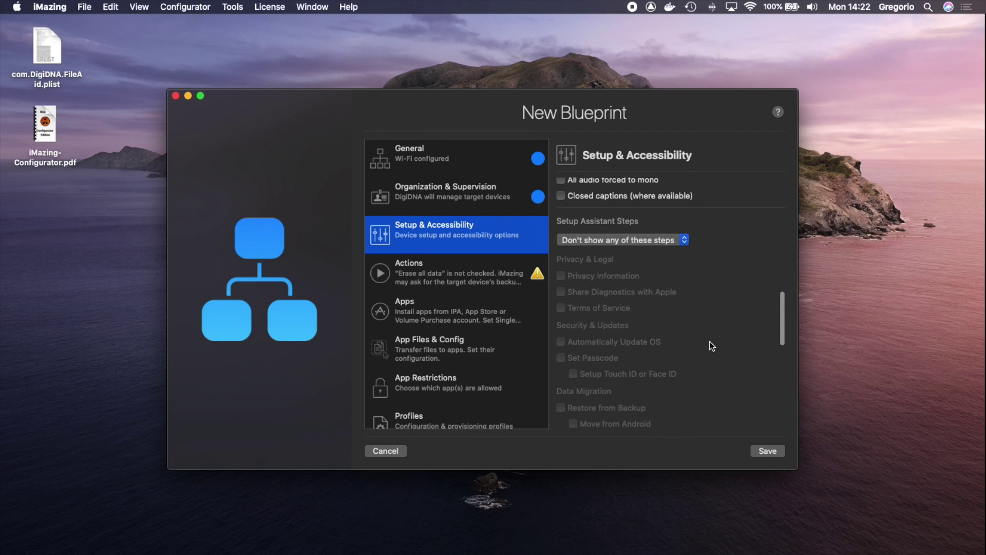
{"action": "left_click", "coordinate": [430, 274]}
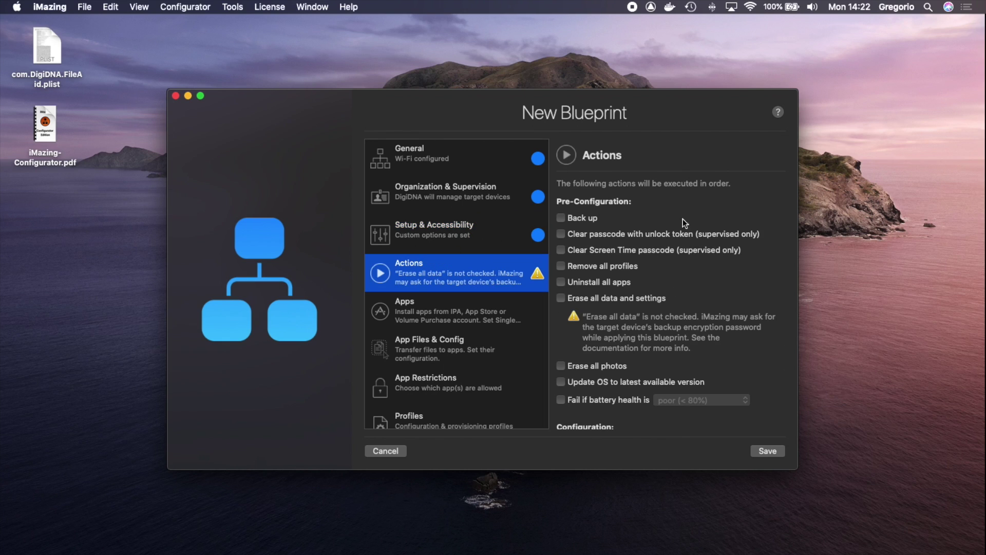
{"action": "left_click", "coordinate": [560, 298]}
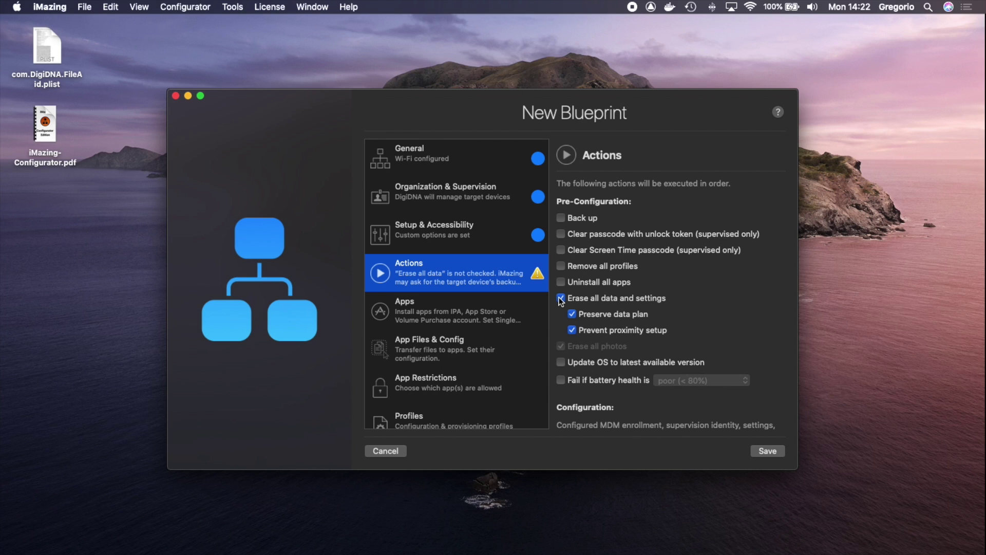
{"action": "scroll", "coordinate": [702, 323], "scroll_direction": "down", "scroll_amount": 8}
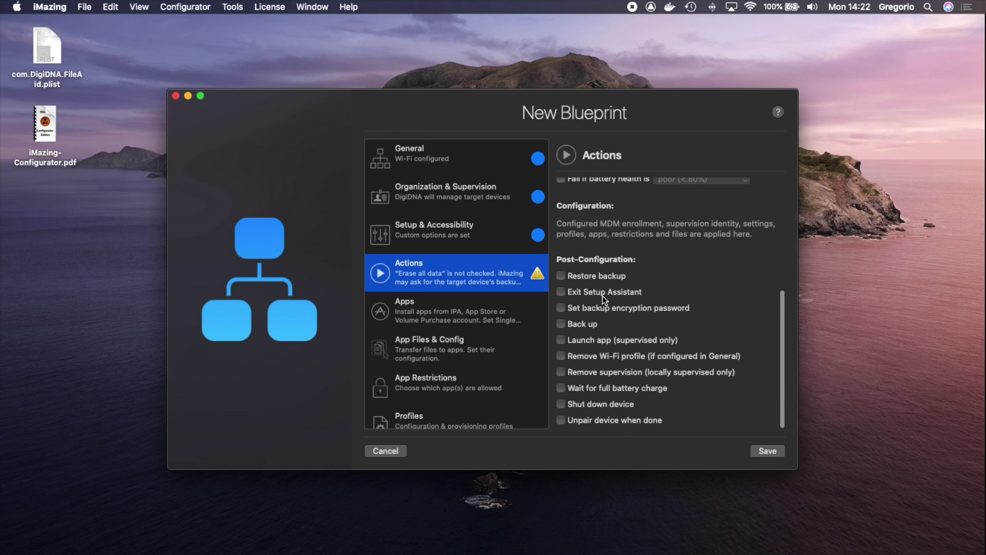
{"action": "left_click", "coordinate": [579, 290]}
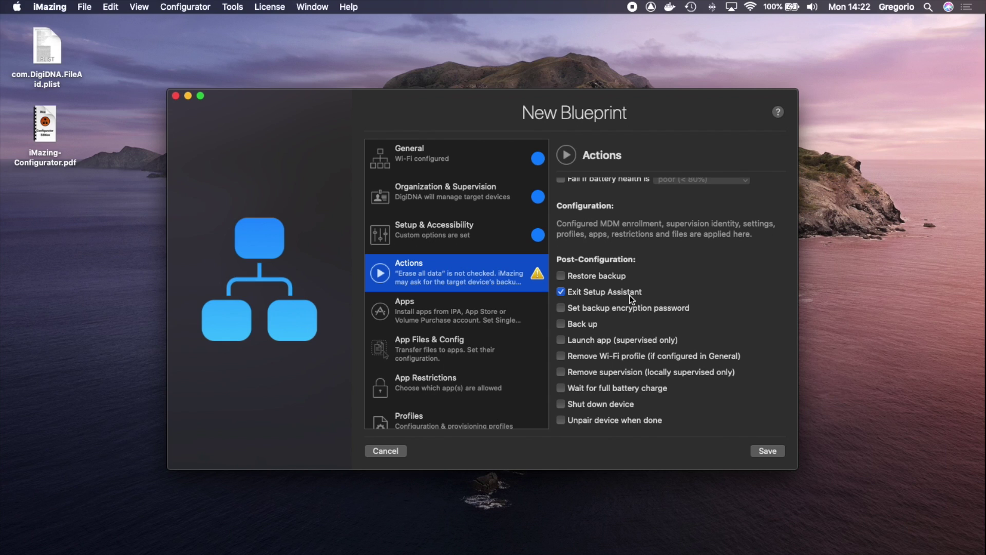
- Enable Single app mode and search 'fileapp' to pick FileApp (File Manager) as the locked app
{"action": "left_click", "coordinate": [487, 310]}
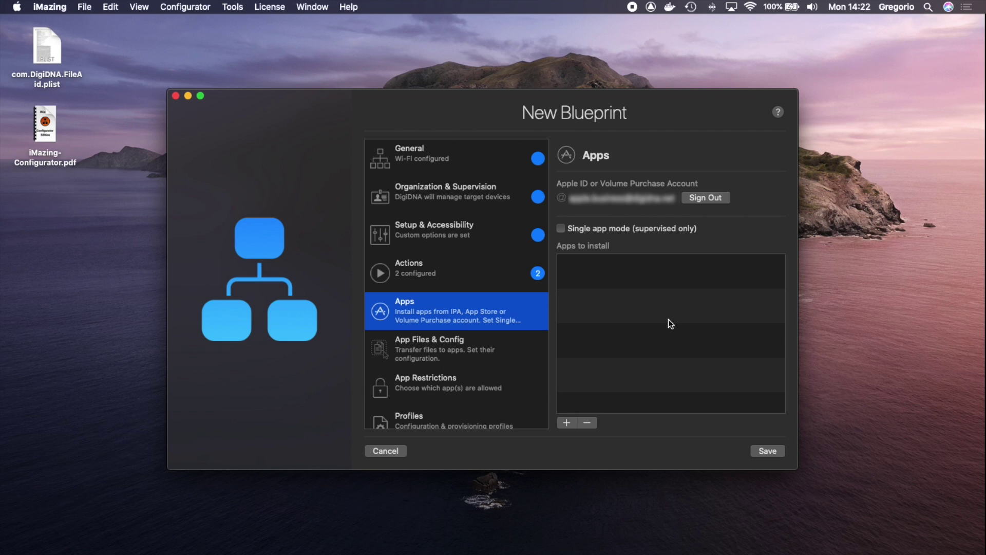
{"action": "left_click", "coordinate": [563, 226]}
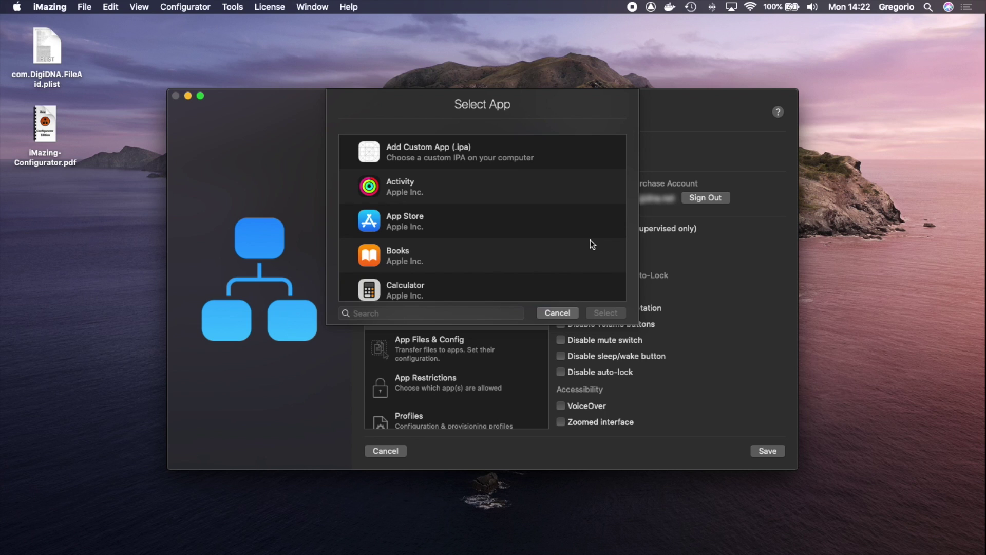
{"action": "scroll", "coordinate": [444, 231], "scroll_direction": "down", "scroll_amount": 5}
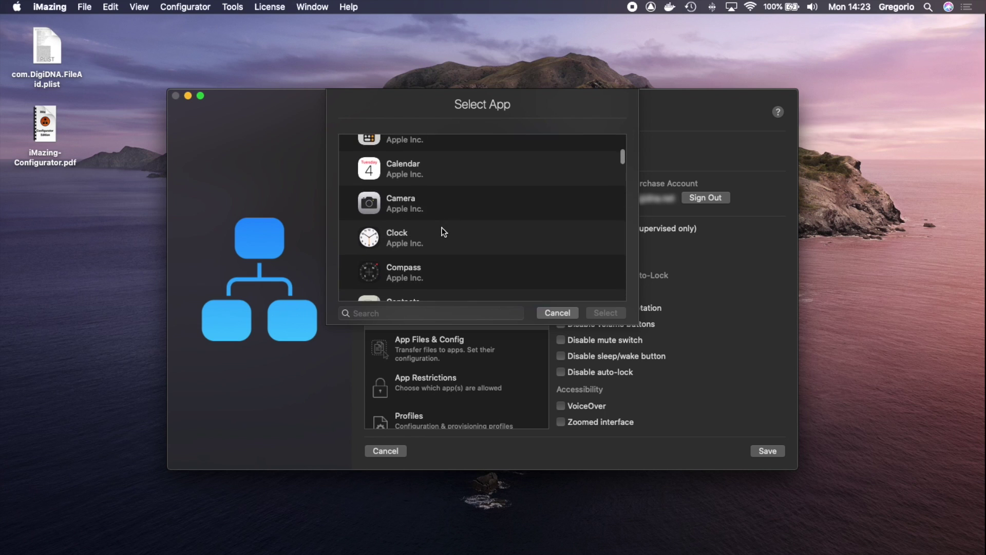
{"action": "scroll", "coordinate": [443, 231], "scroll_direction": "up", "scroll_amount": 3}
{"action": "scroll", "coordinate": [423, 177], "scroll_direction": "down", "scroll_amount": 20}
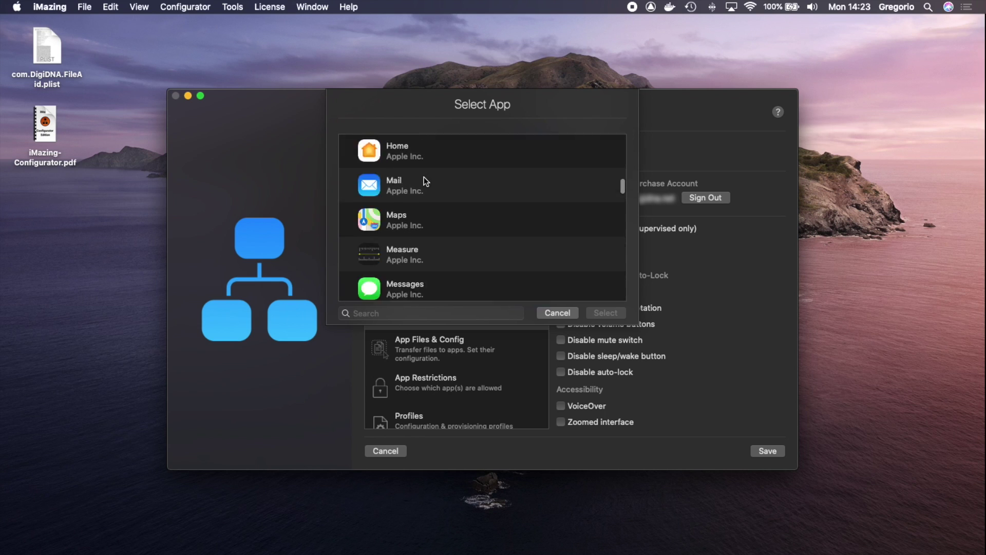
{"action": "scroll", "coordinate": [423, 180], "scroll_direction": "down", "scroll_amount": 20}
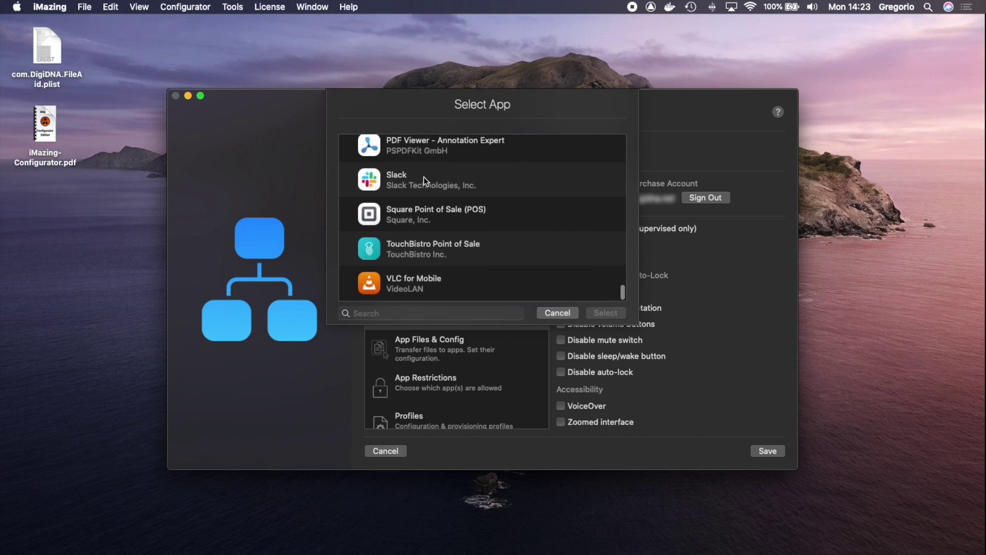
{"action": "scroll", "coordinate": [423, 177], "scroll_direction": "up", "scroll_amount": 5}
{"action": "scroll", "coordinate": [423, 176], "scroll_direction": "down", "scroll_amount": 2}
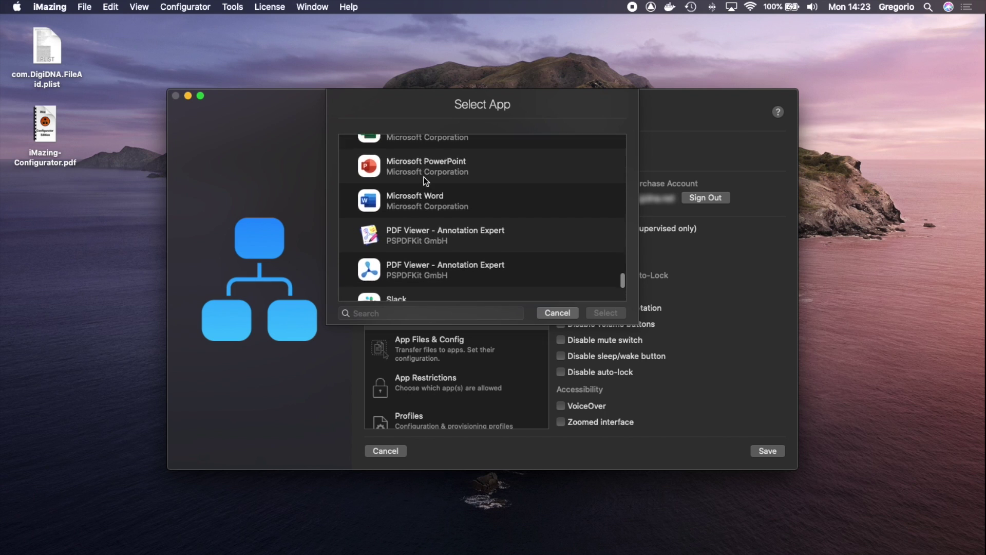
{"action": "left_click", "coordinate": [381, 312]}
{"action": "type", "text": "fileapp"}
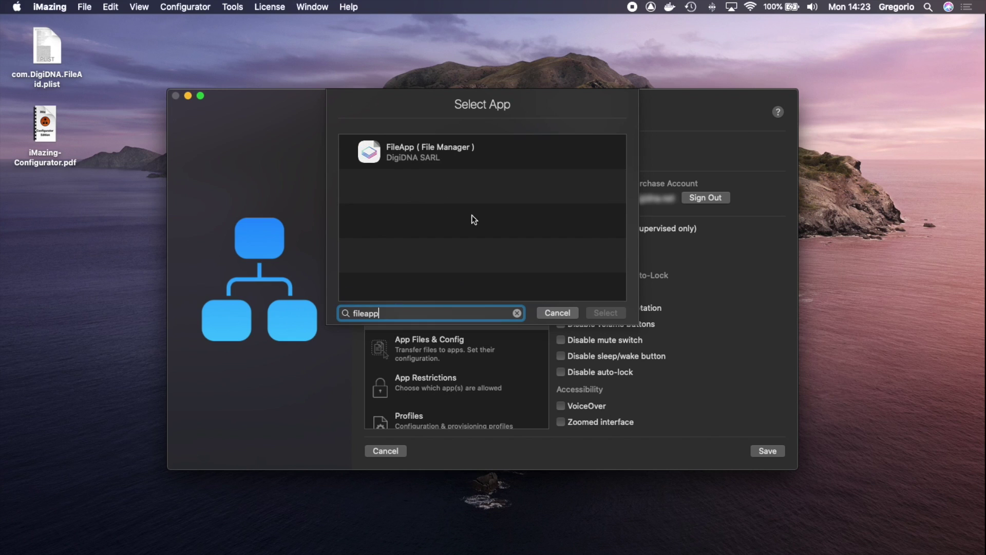
{"action": "left_click", "coordinate": [407, 145]}
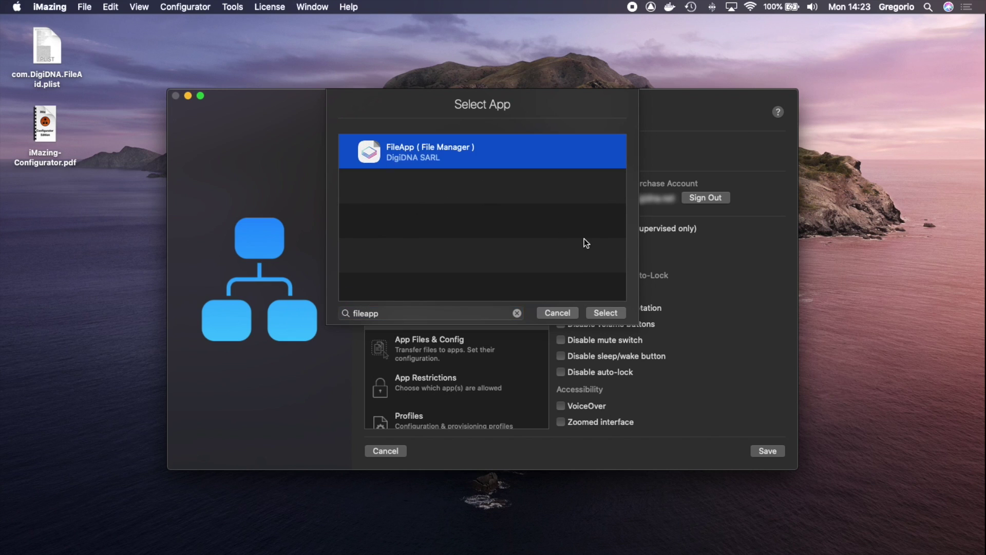
- Confirm FileApp as the single app, with Inverted colors on, and go to App Files & Config
{"action": "left_click", "coordinate": [606, 312]}
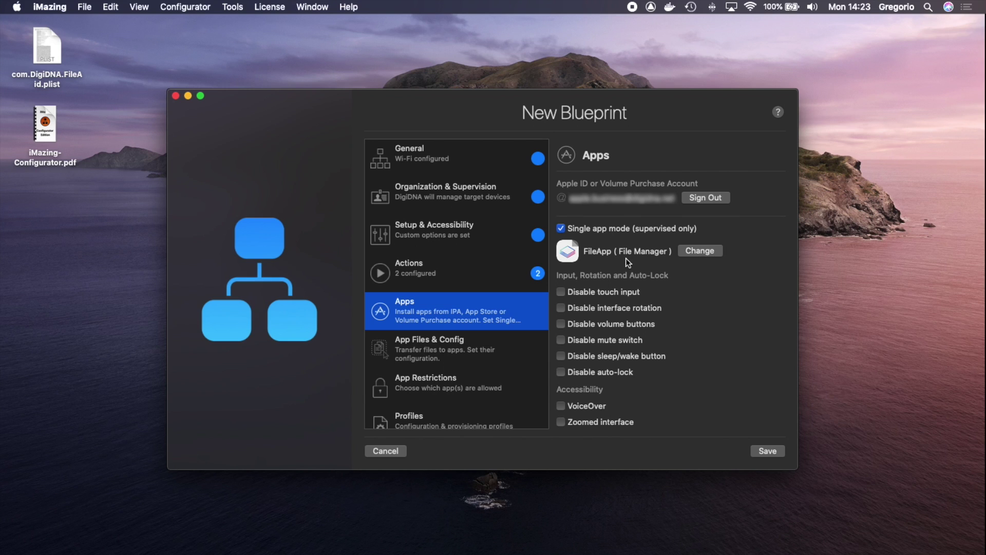
{"action": "scroll", "coordinate": [663, 306], "scroll_direction": "down", "scroll_amount": 10}
{"action": "scroll", "coordinate": [662, 306], "scroll_direction": "up", "scroll_amount": 6}
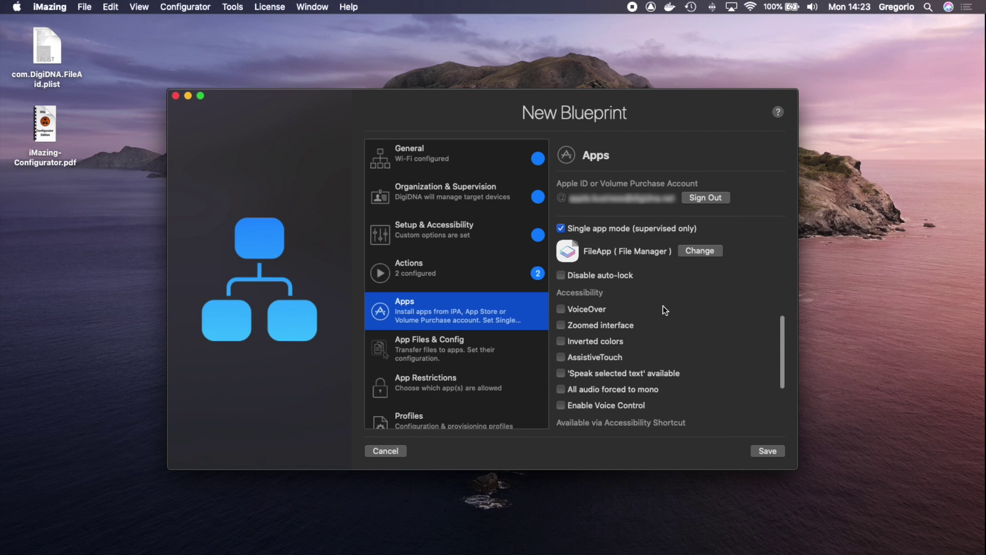
{"action": "scroll", "coordinate": [663, 307], "scroll_direction": "up", "scroll_amount": 4}
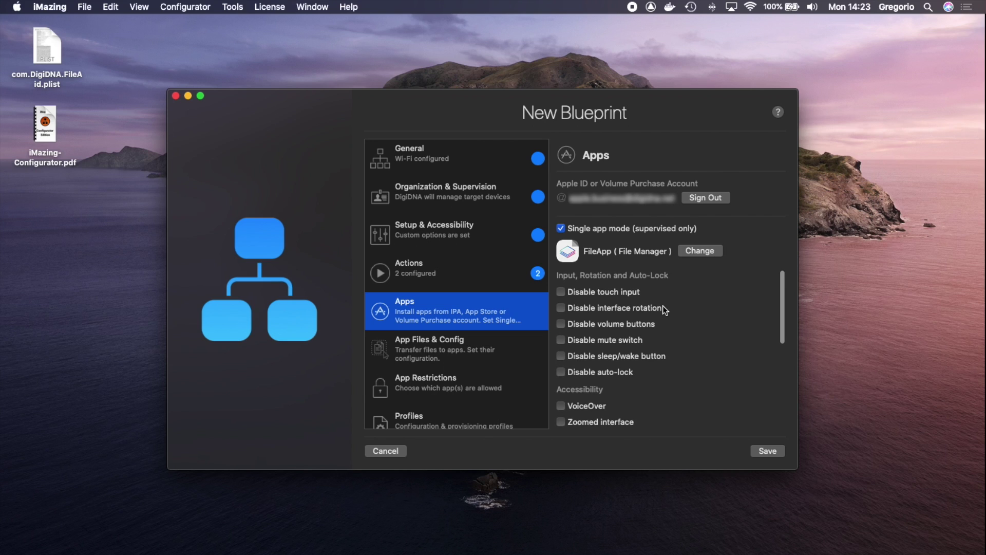
{"action": "scroll", "coordinate": [662, 307], "scroll_direction": "down", "scroll_amount": 5}
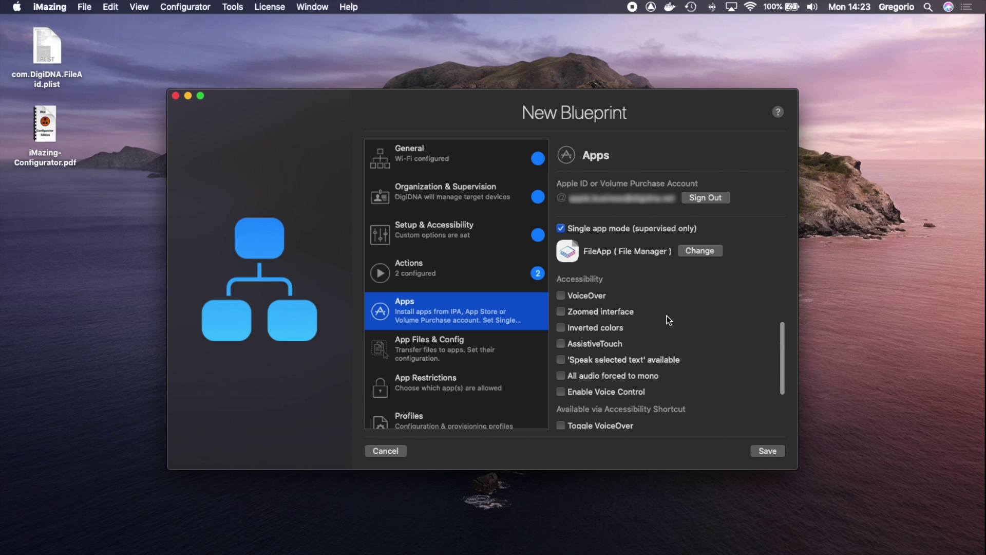
{"action": "scroll", "coordinate": [666, 316], "scroll_direction": "down", "scroll_amount": 3}
{"action": "scroll", "coordinate": [666, 317], "scroll_direction": "up", "scroll_amount": 2}
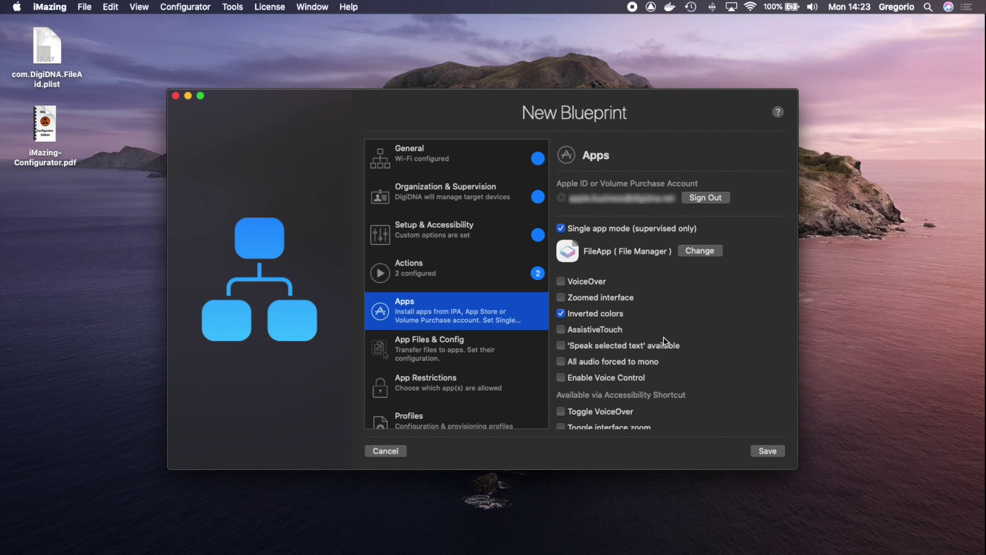
{"action": "scroll", "coordinate": [665, 349], "scroll_direction": "up", "scroll_amount": 5}
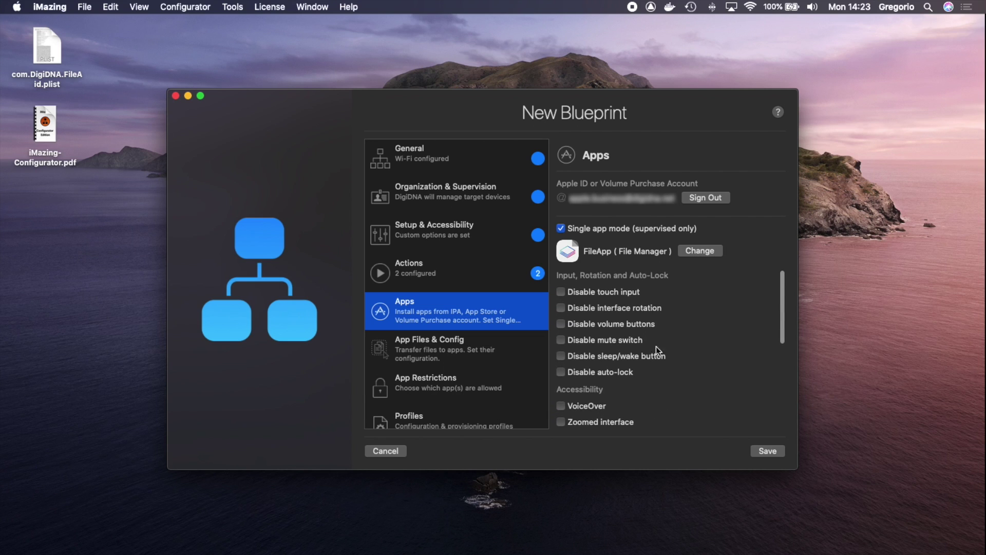
{"action": "left_click", "coordinate": [443, 340]}
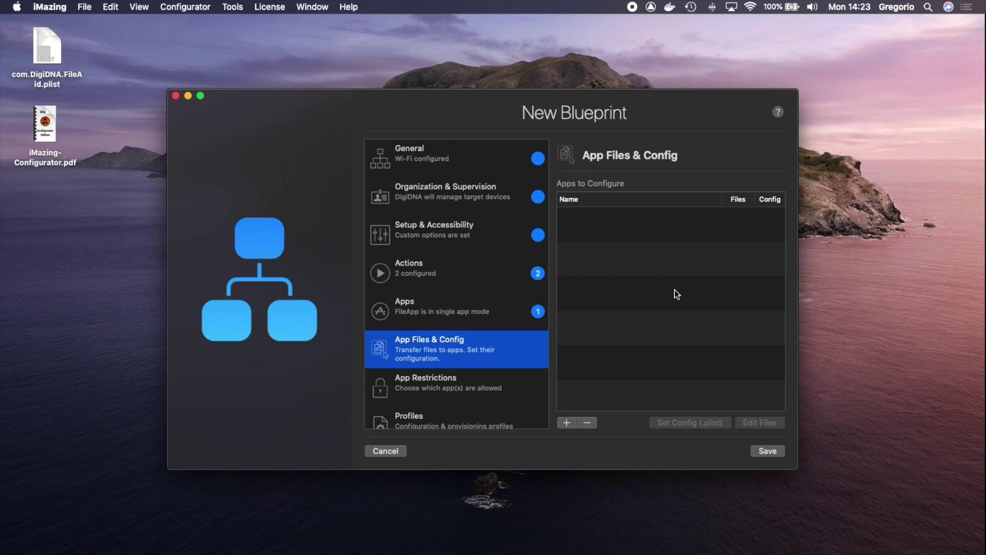
- Add FileApp (File Manager) to Apps to Configure with iMazing-Configurator.pdf as its file
{"action": "left_click", "coordinate": [566, 422]}
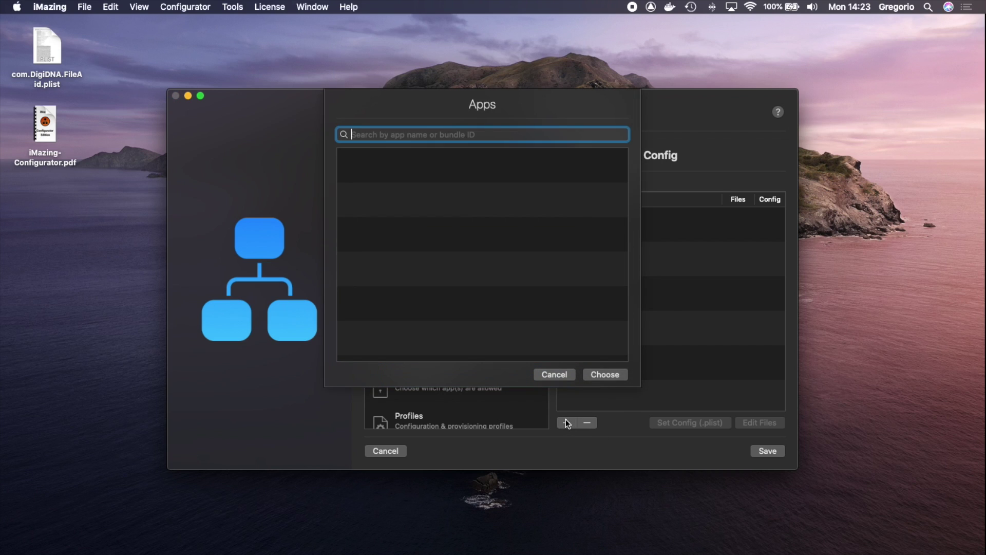
{"action": "type", "text": "fileapp"}
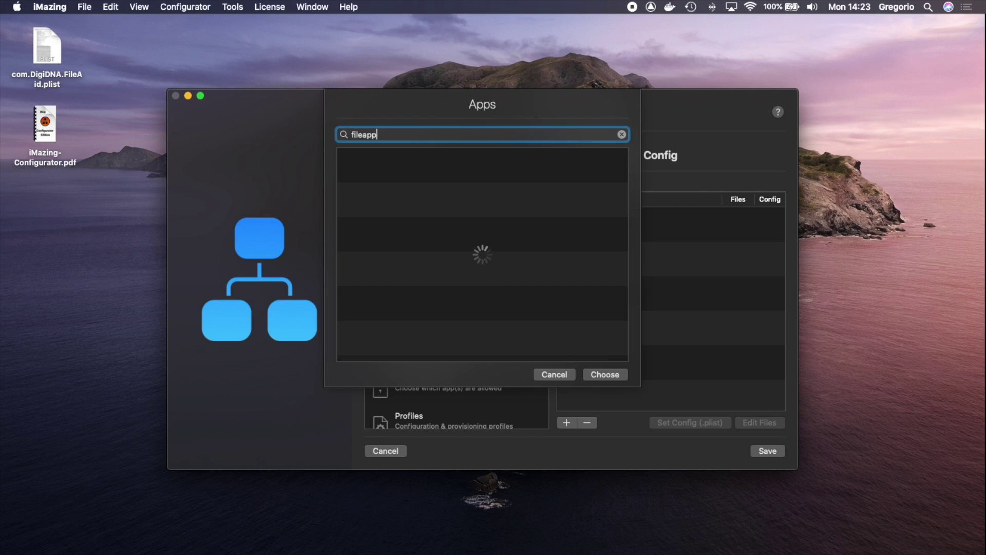
{"action": "left_click", "coordinate": [452, 198]}
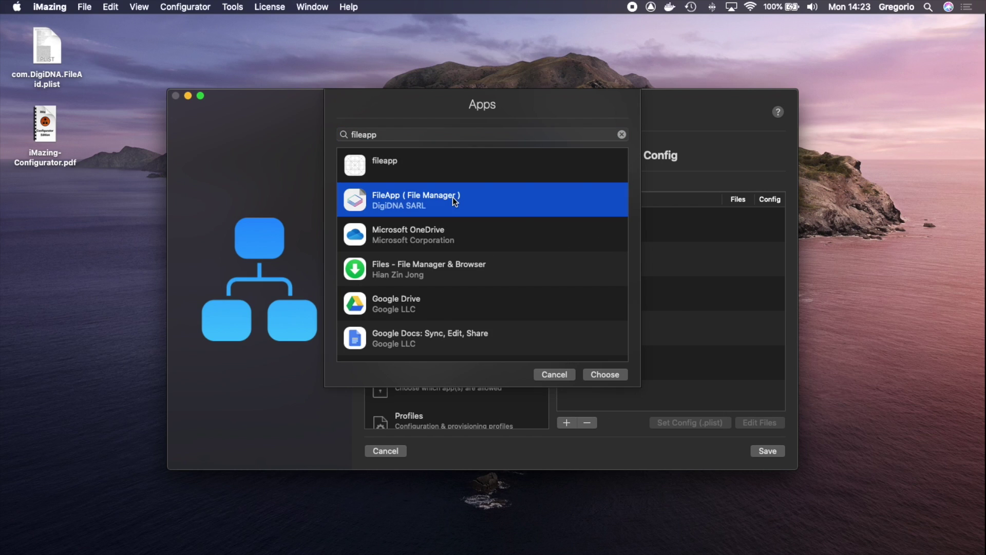
{"action": "left_click", "coordinate": [621, 373]}
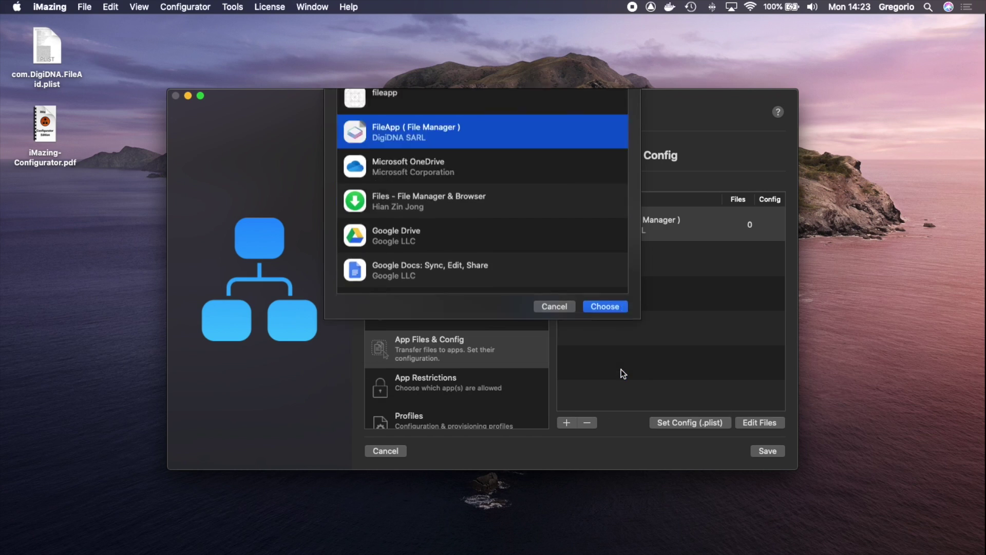
{"action": "double_click", "coordinate": [642, 229]}
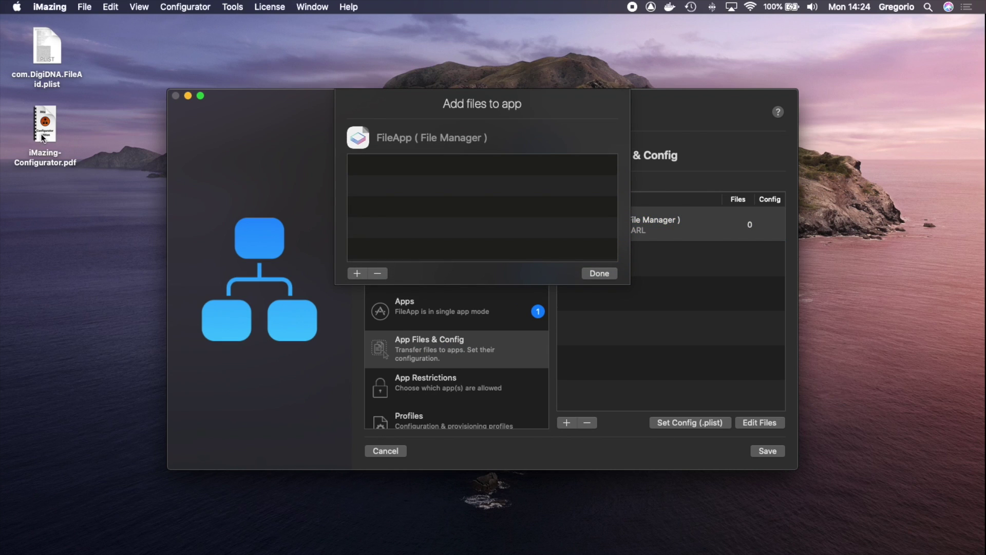
{"action": "left_click_drag", "start_coordinate": [41, 134], "coordinate": [415, 213]}
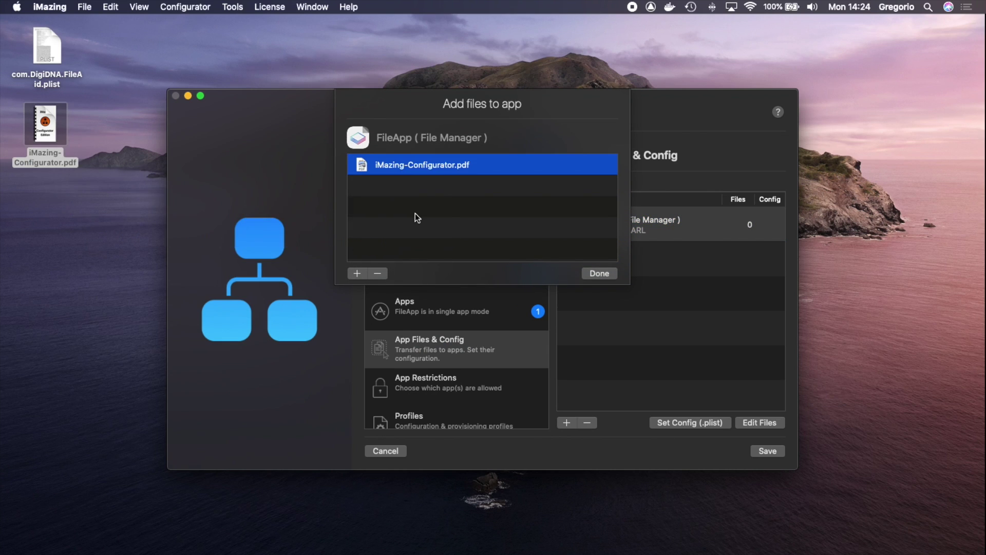
{"action": "left_click", "coordinate": [597, 273]}
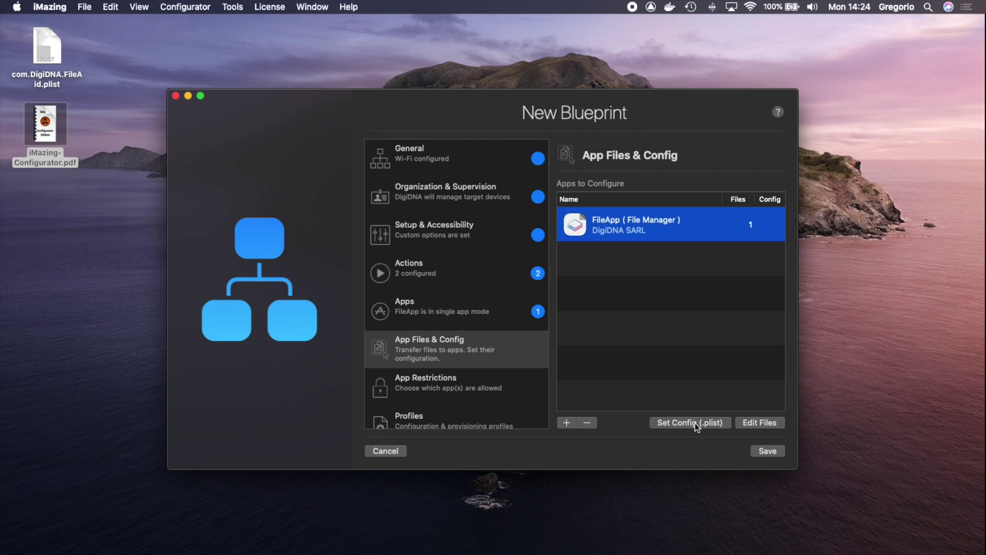
- Attach com.DigiDNA.FileAid.plist from the Desktop as FileApp's configuration (.plist)
{"action": "left_click", "coordinate": [694, 423]}
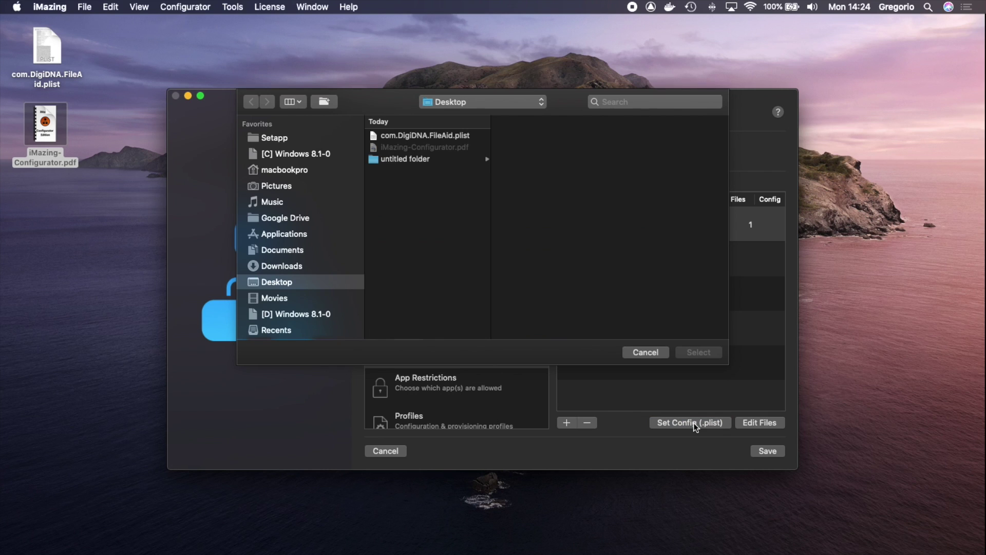
{"action": "left_click", "coordinate": [394, 136]}
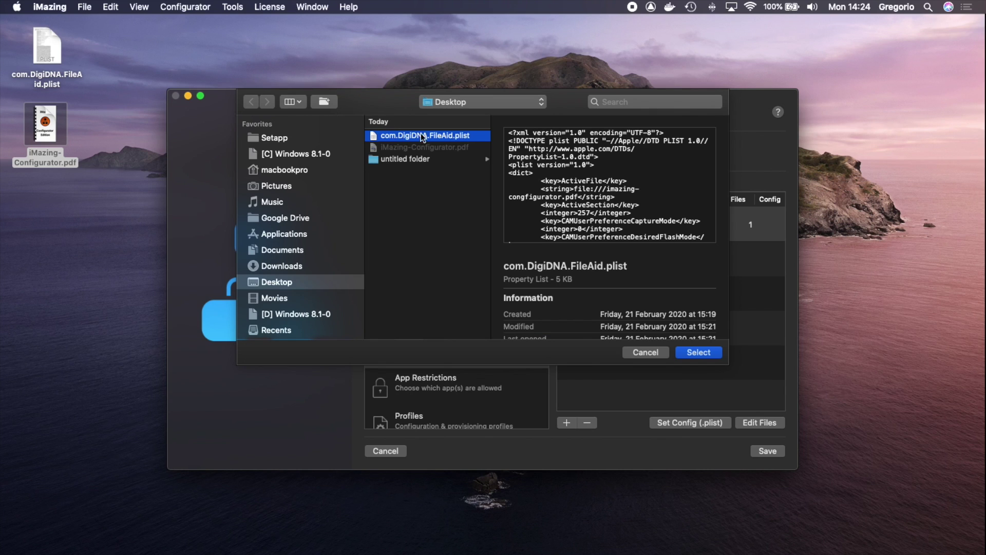
{"action": "left_click", "coordinate": [697, 353]}
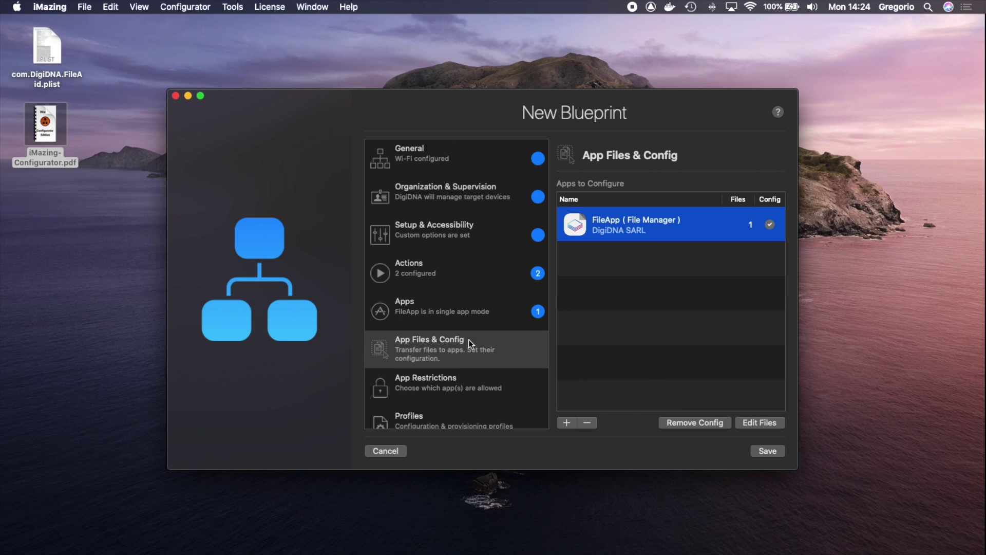
{"action": "scroll", "coordinate": [467, 343], "scroll_direction": "down", "scroll_amount": 2}
- Set the blueprint's App Restrictions mode to 'Only allow the following apps'
{"action": "left_click", "coordinate": [439, 372]}
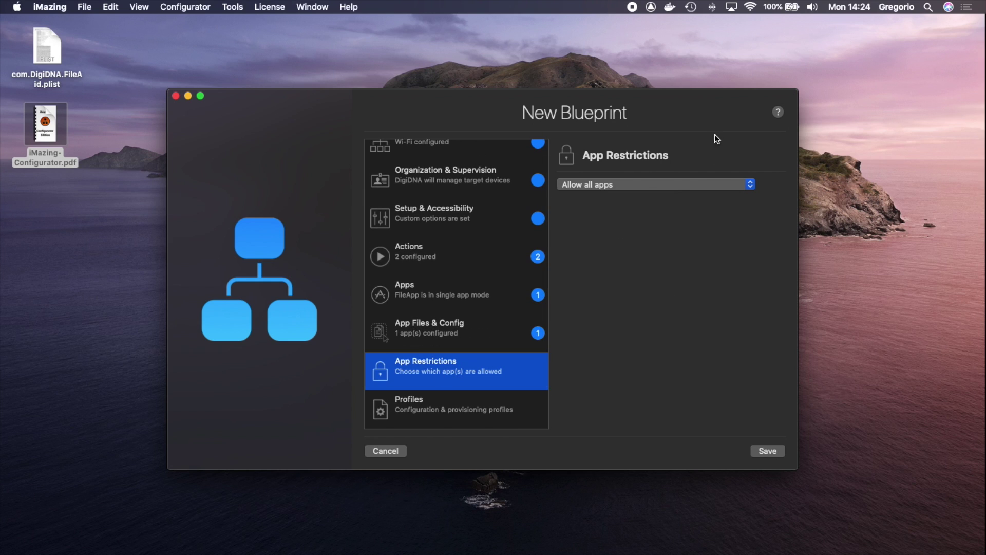
{"action": "left_click", "coordinate": [612, 184]}
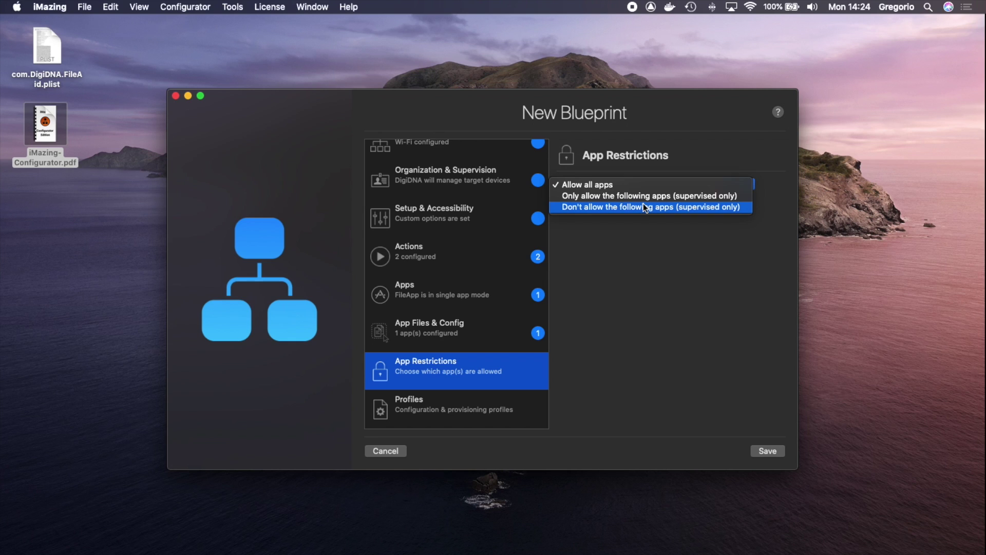
{"action": "left_click", "coordinate": [615, 195]}
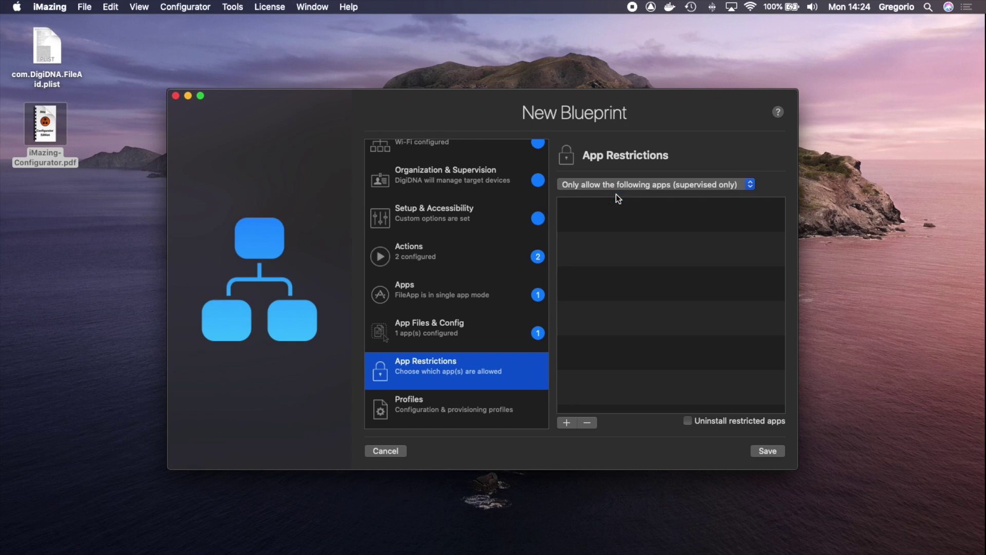
- Add FileApp (File Manager) as the only allowed app, then go to Profiles
{"action": "left_click", "coordinate": [565, 423]}
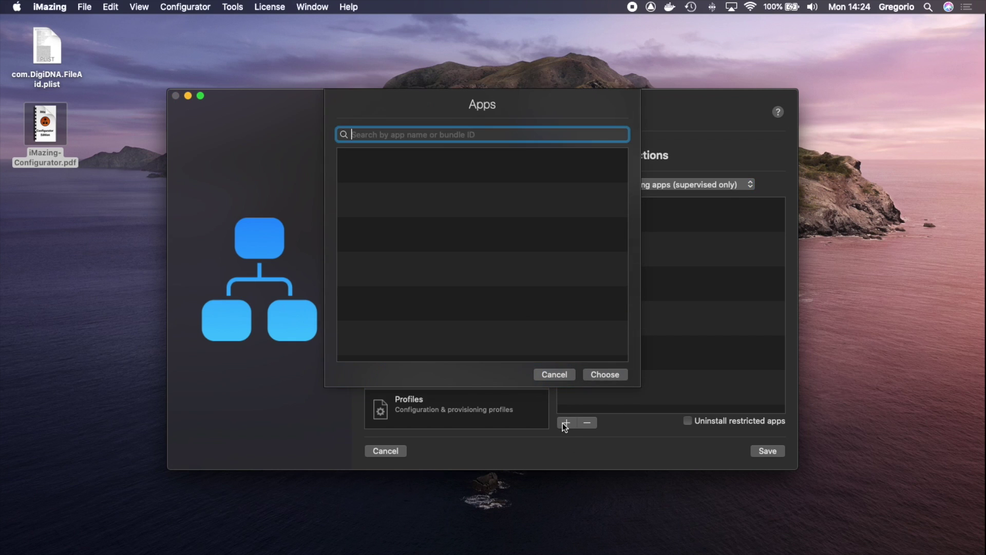
{"action": "type", "text": "fileapp"}
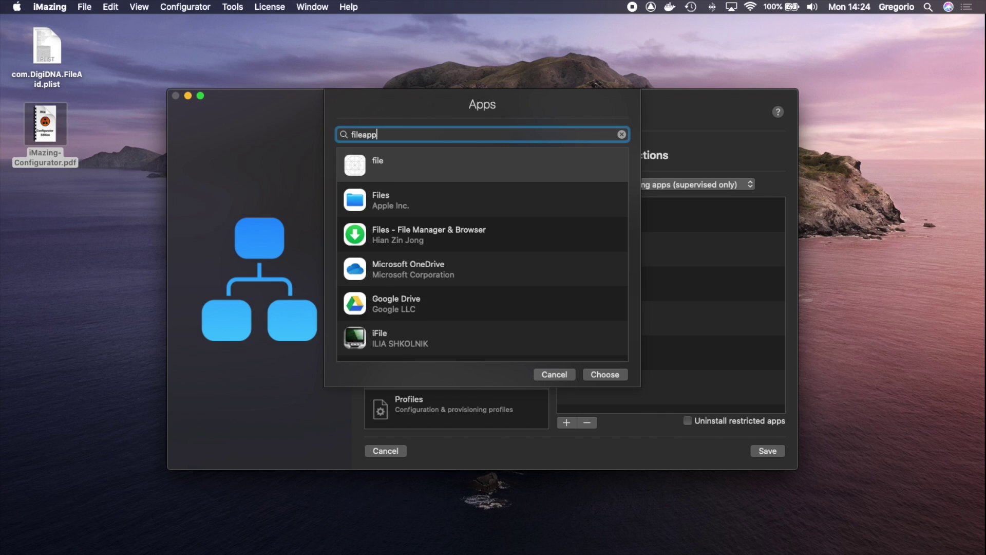
{"action": "left_click", "coordinate": [446, 202]}
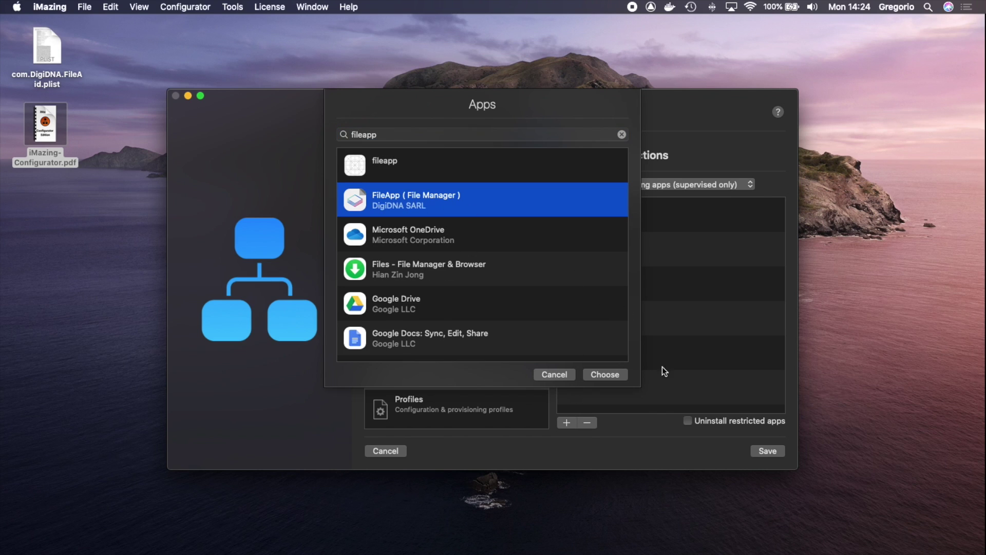
{"action": "left_click", "coordinate": [614, 371]}
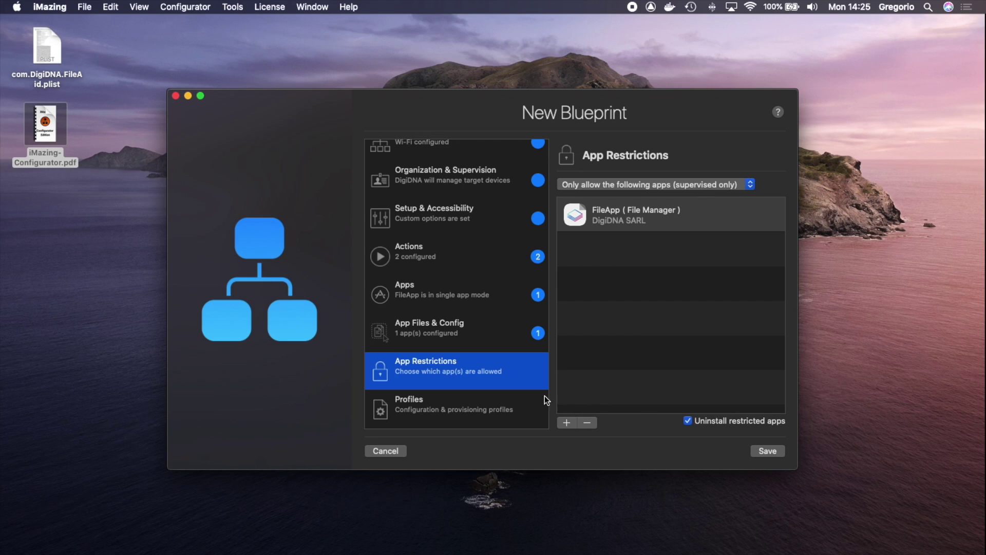
{"action": "left_click", "coordinate": [488, 405]}
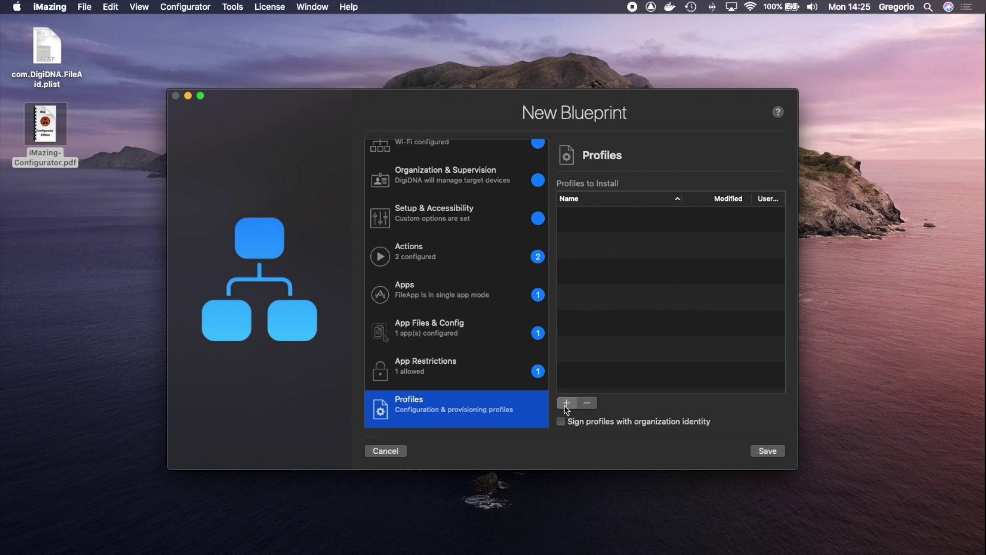
{"action": "left_click", "coordinate": [566, 402]}
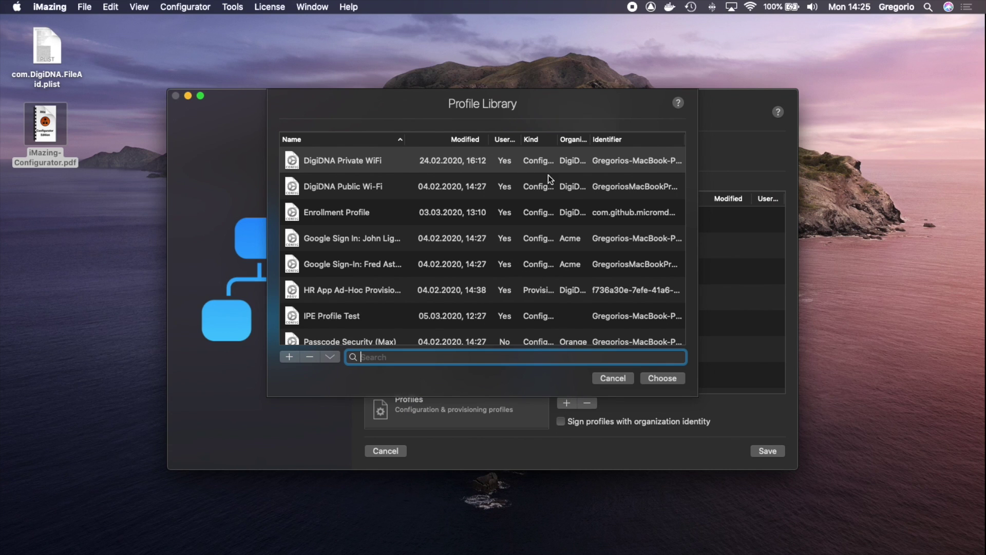
{"action": "left_click", "coordinate": [288, 356]}
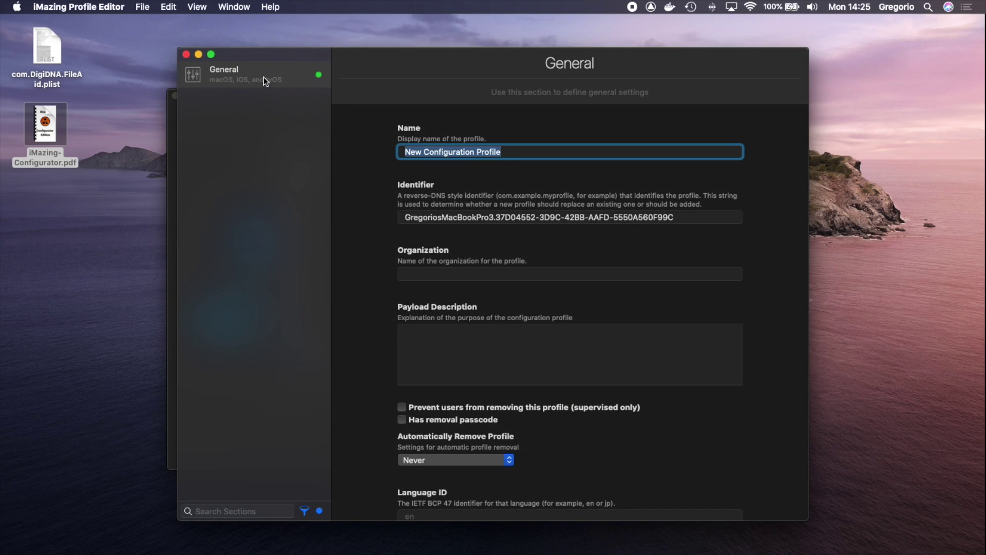
{"action": "left_click", "coordinate": [247, 74]}
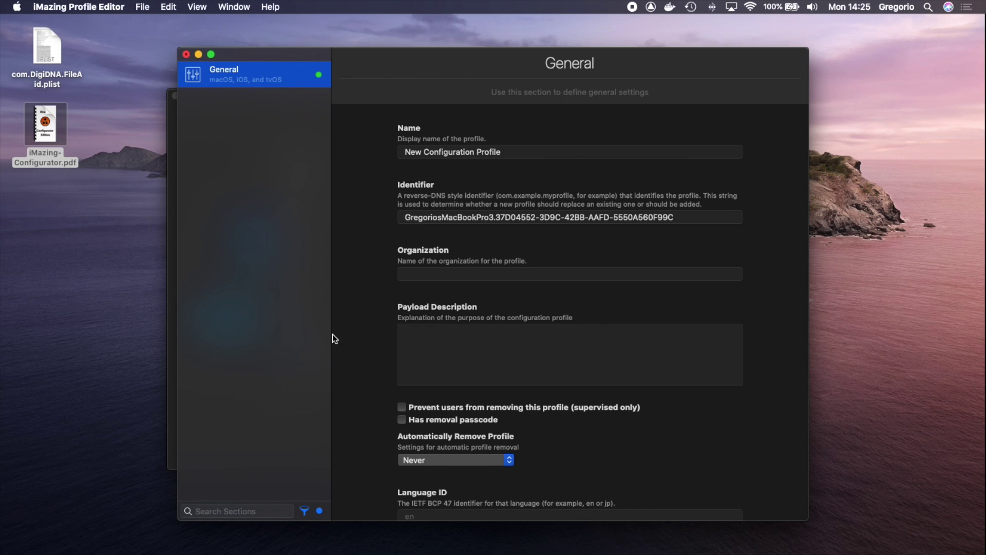
{"action": "key", "text": "super+q"}
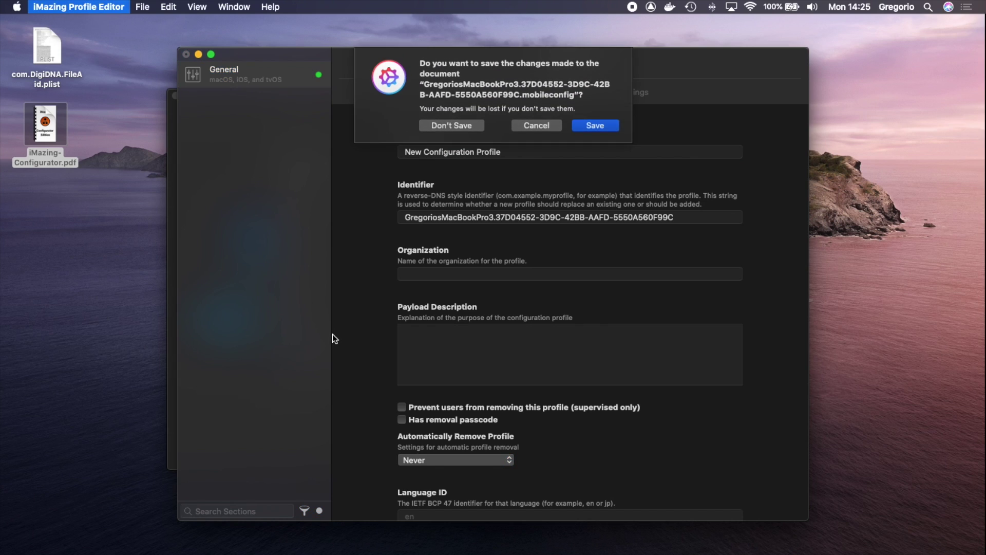
{"action": "left_click", "coordinate": [464, 119]}
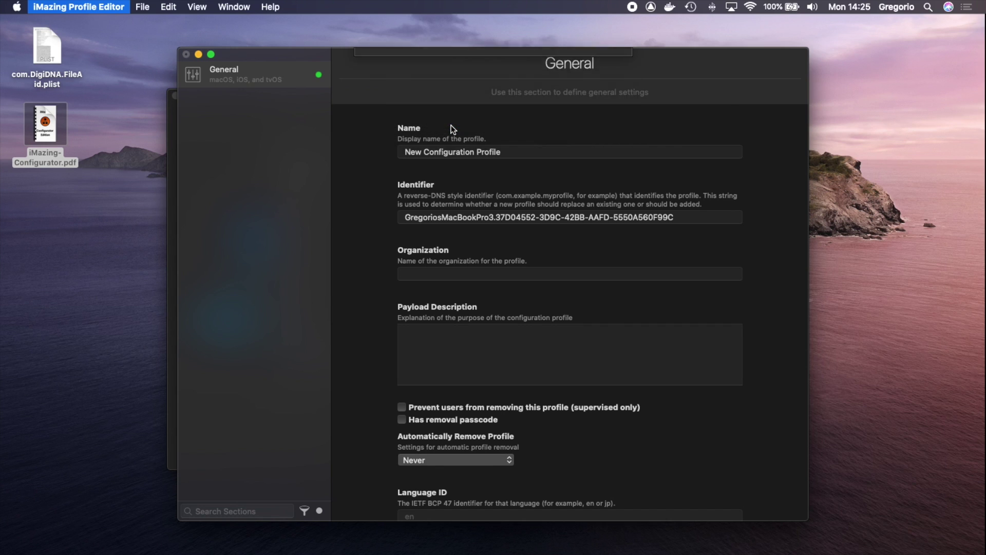
{"action": "left_click", "coordinate": [613, 379]}
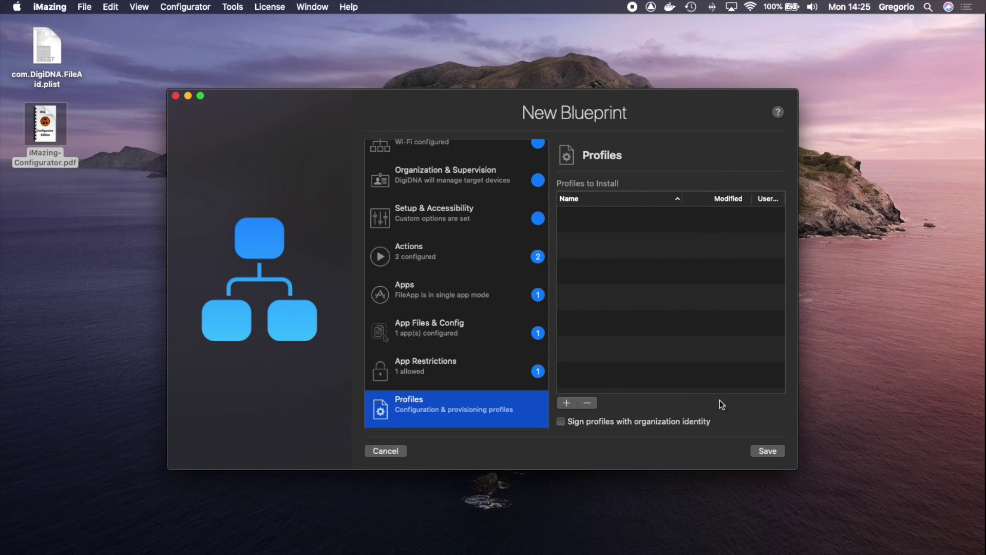
- Save the new blueprint, select iMazing Demo in the list and start Apply Blueprint
{"action": "left_click", "coordinate": [761, 449]}
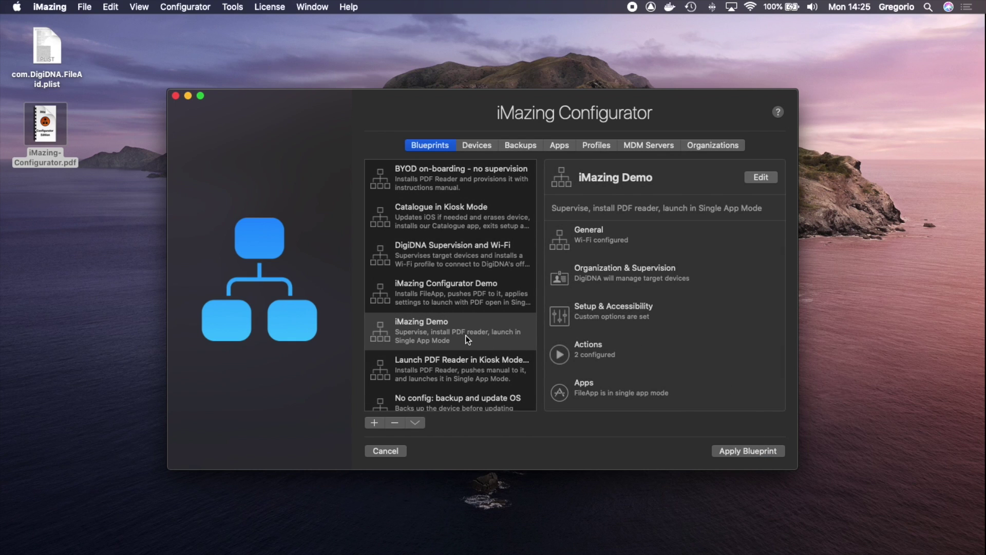
{"action": "scroll", "coordinate": [463, 327], "scroll_direction": "down", "scroll_amount": 3}
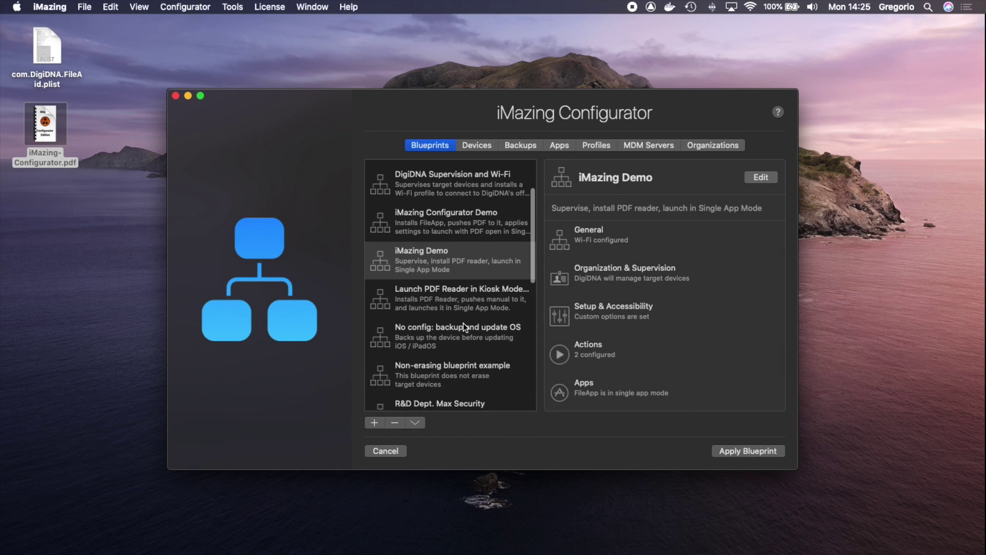
{"action": "left_click", "coordinate": [443, 254]}
{"action": "left_click", "coordinate": [746, 451]}
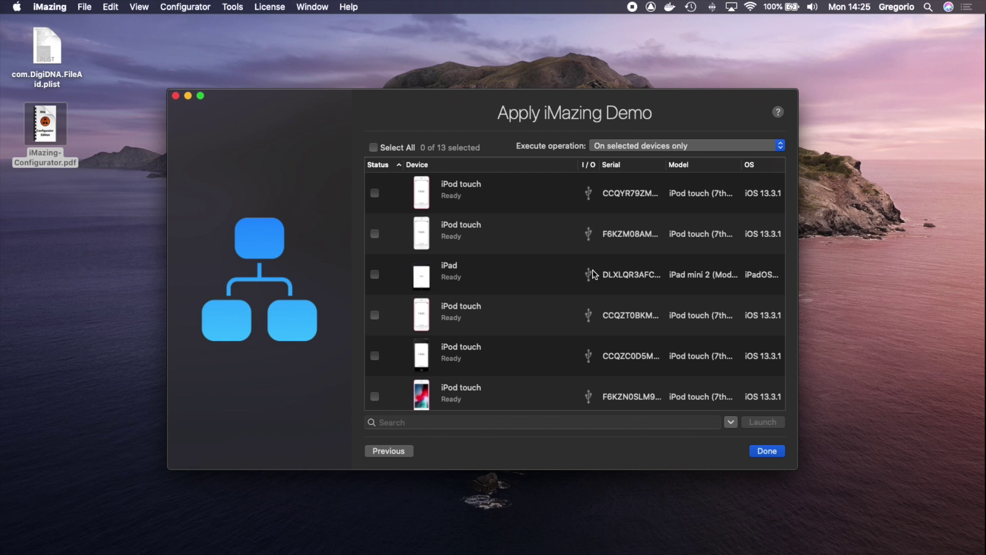
- Set Max simultaneous operations to 20 in the Launch options, then show the Execute operation choices
{"action": "scroll", "coordinate": [593, 273], "scroll_direction": "down", "scroll_amount": 5}
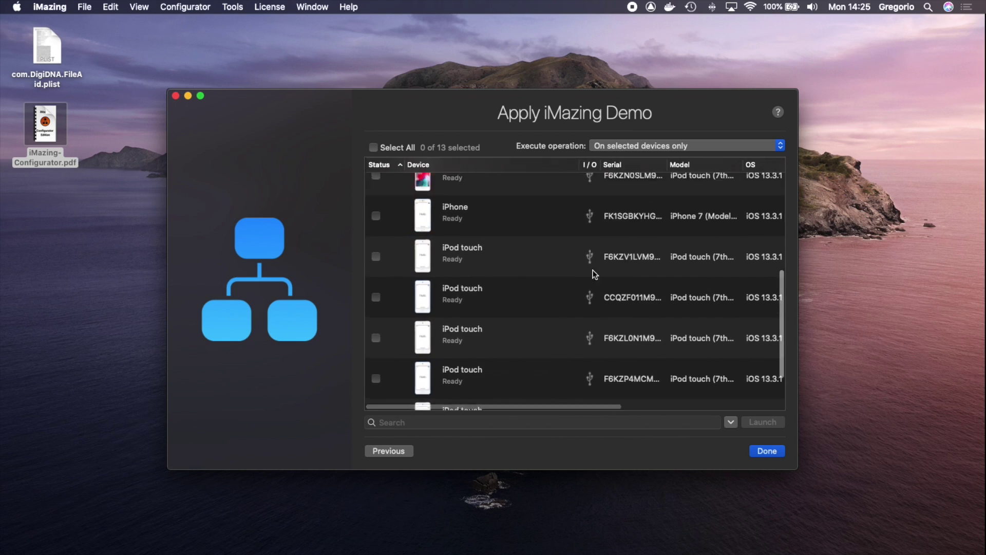
{"action": "scroll", "coordinate": [593, 274], "scroll_direction": "up", "scroll_amount": 5}
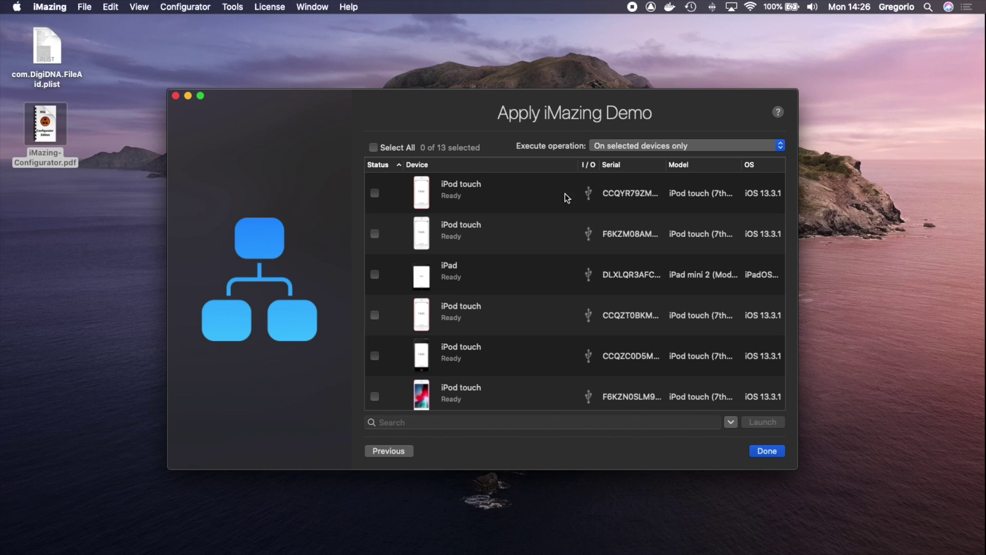
{"action": "left_click", "coordinate": [731, 421]}
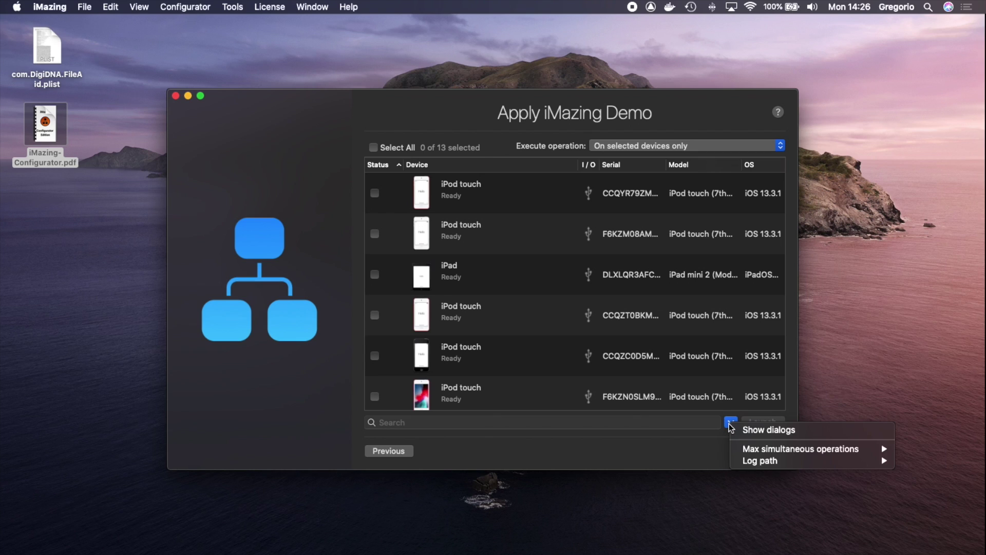
{"action": "mouse_move", "coordinate": [751, 446]}
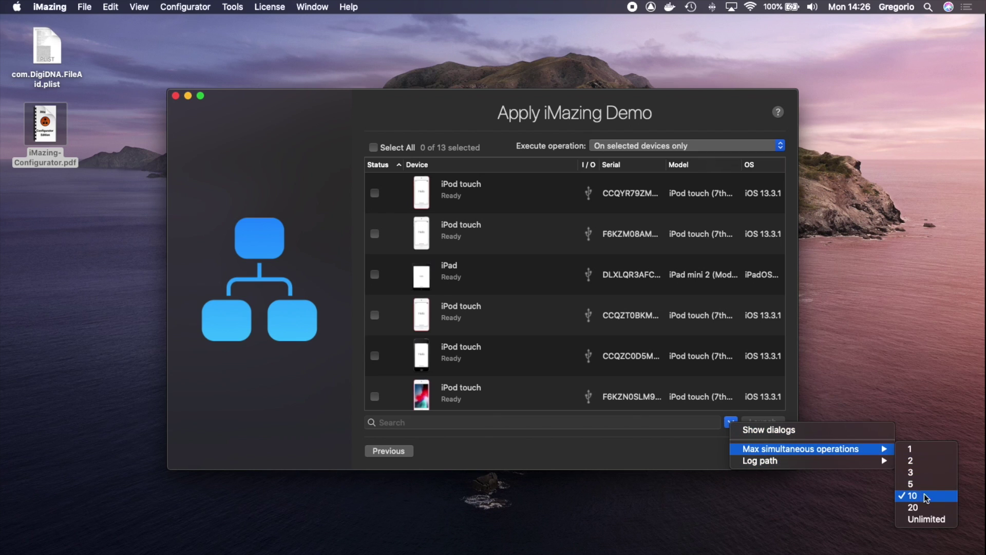
{"action": "left_click", "coordinate": [932, 509]}
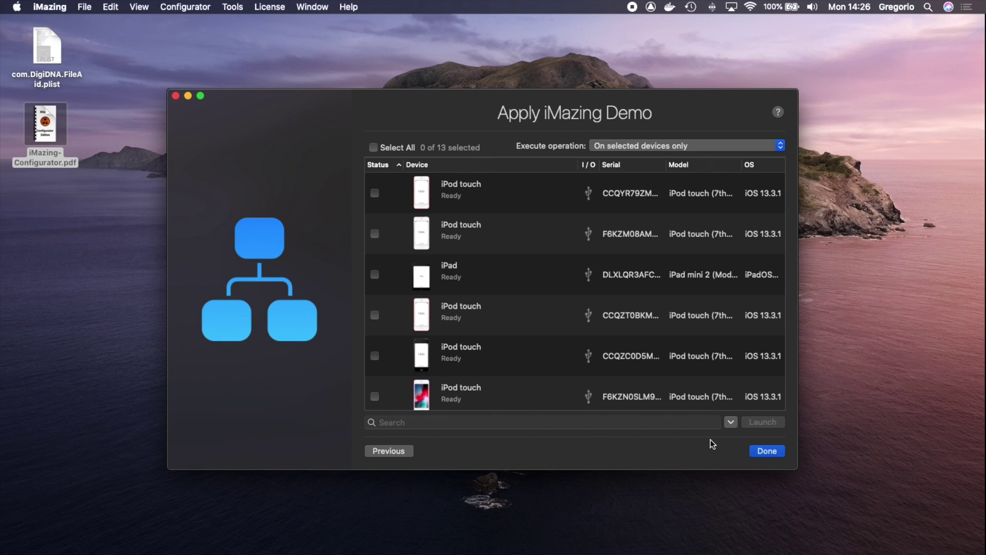
{"action": "left_click", "coordinate": [737, 424]}
{"action": "mouse_move", "coordinate": [821, 447]}
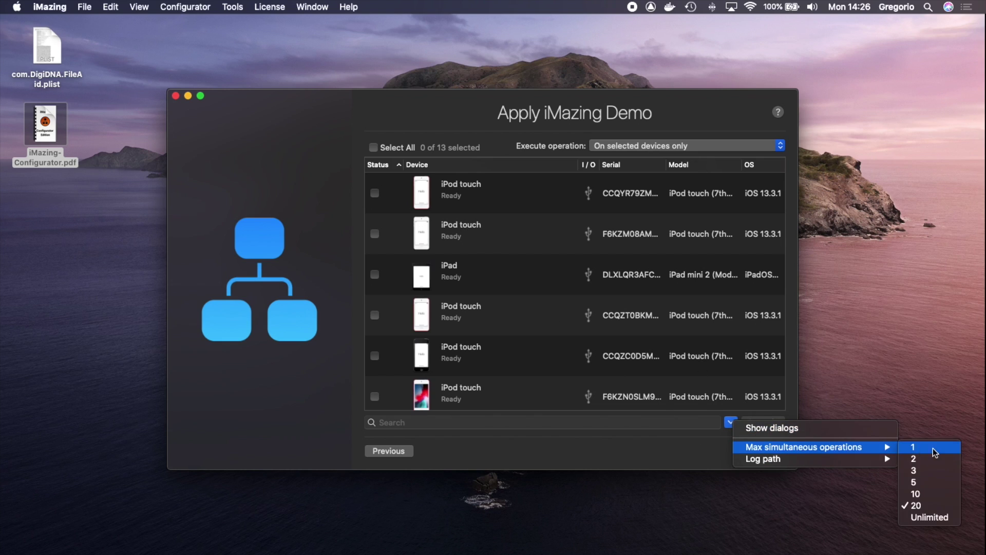
{"action": "left_click", "coordinate": [589, 446]}
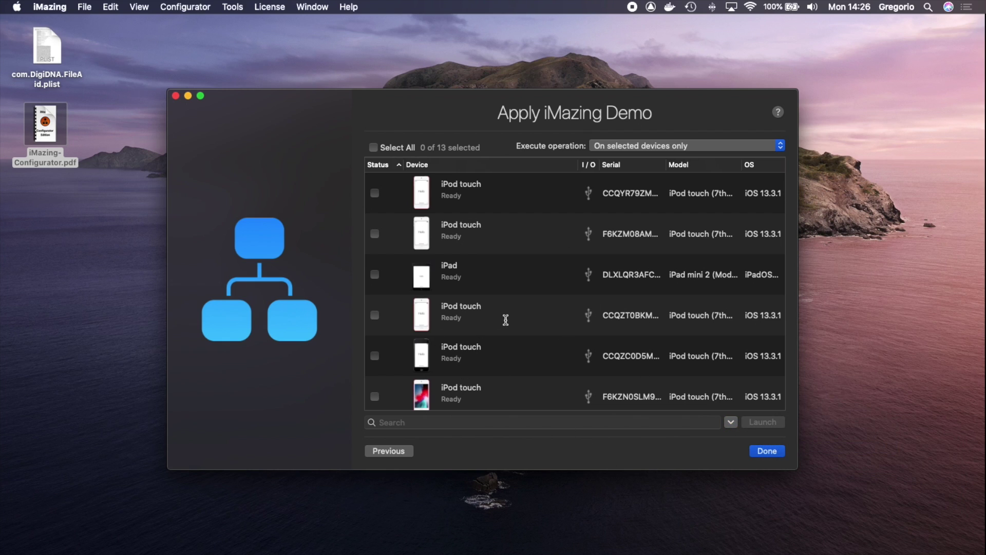
{"action": "left_click", "coordinate": [715, 148]}
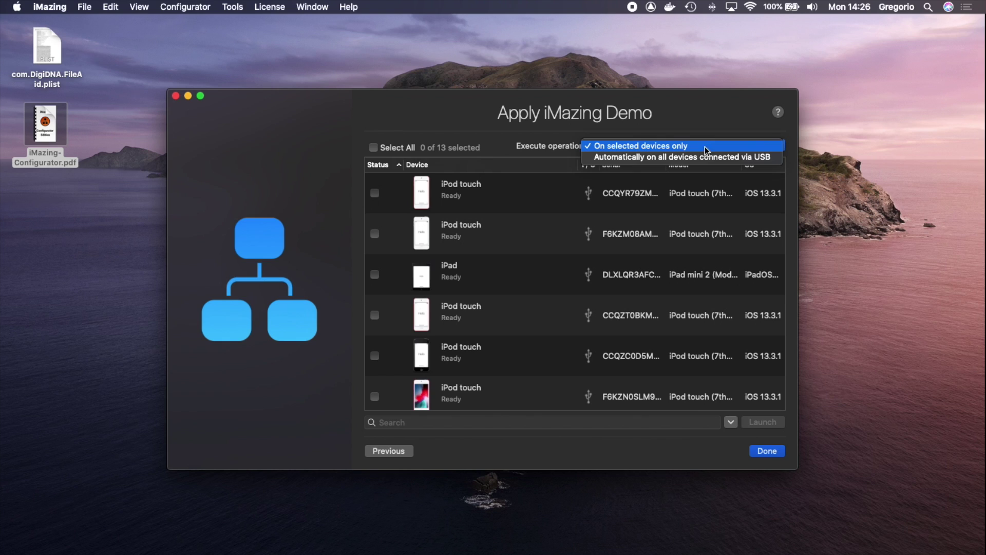
{"action": "left_click", "coordinate": [687, 156]}
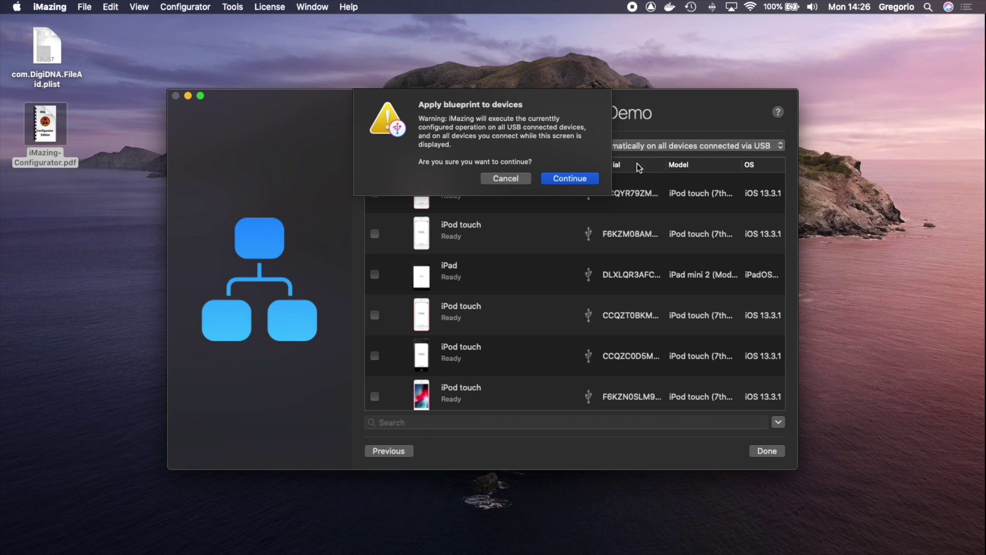
{"action": "left_click", "coordinate": [511, 179]}
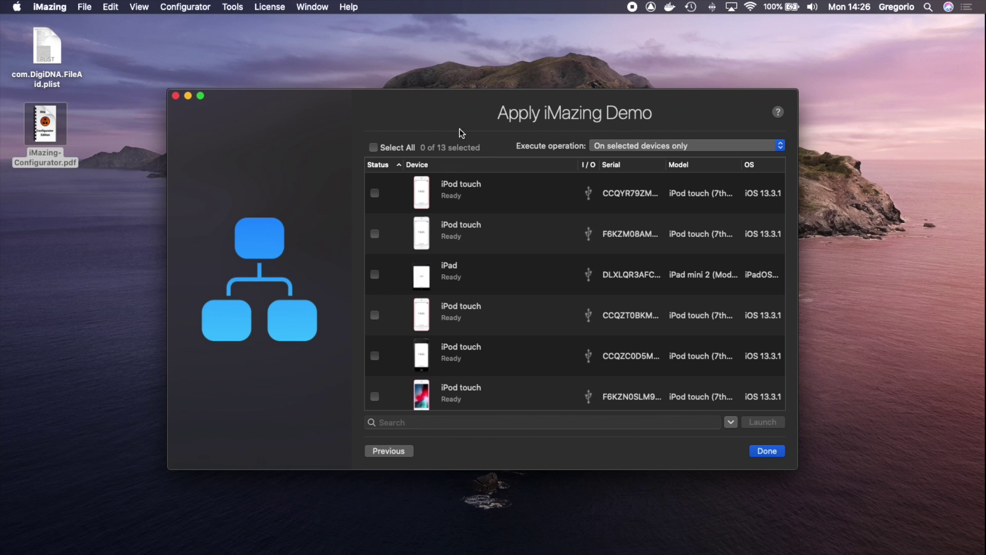
- Select all 13 devices, review the list, and launch the iMazing Demo blueprint
{"action": "left_click", "coordinate": [397, 145]}
{"action": "scroll", "coordinate": [537, 300], "scroll_direction": "down", "scroll_amount": 1}
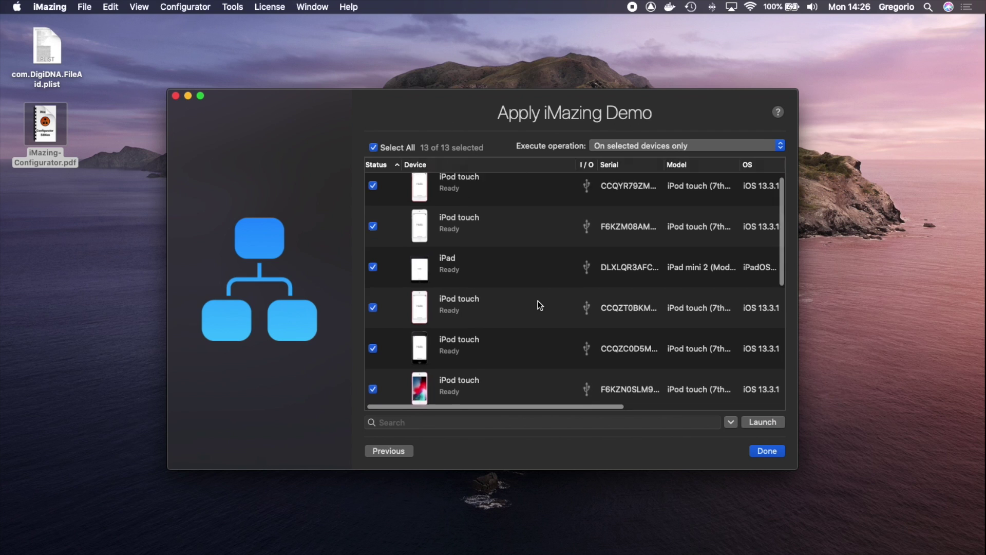
{"action": "scroll", "coordinate": [537, 300], "scroll_direction": "down", "scroll_amount": 5}
{"action": "scroll", "coordinate": [538, 301], "scroll_direction": "up", "scroll_amount": 6}
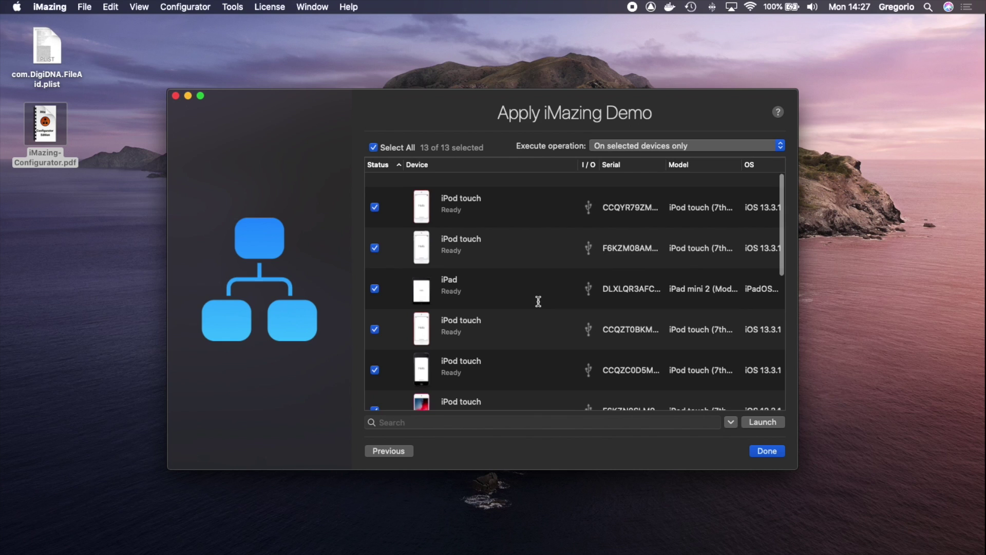
{"action": "scroll", "coordinate": [538, 301], "scroll_direction": "down", "scroll_amount": 4}
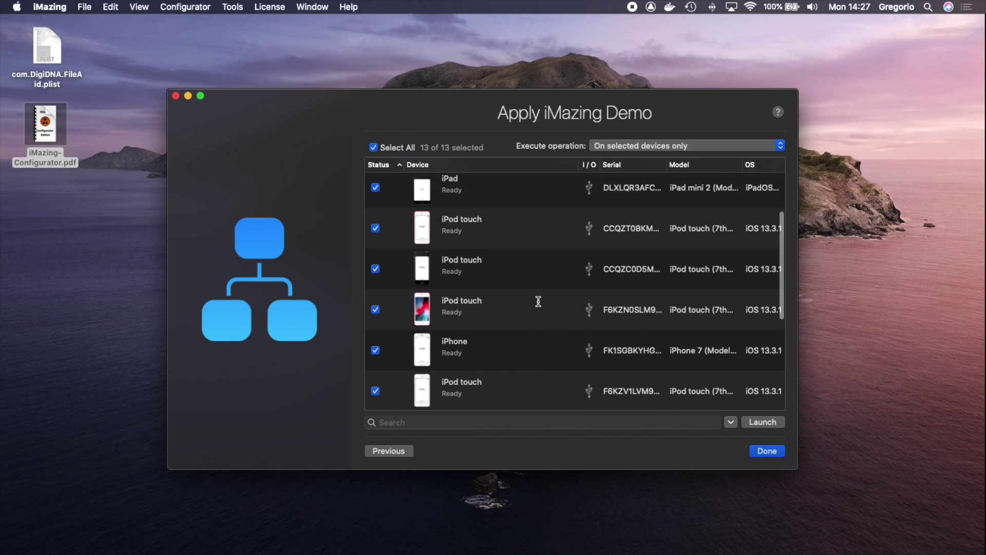
{"action": "scroll", "coordinate": [537, 300], "scroll_direction": "right", "scroll_amount": 1}
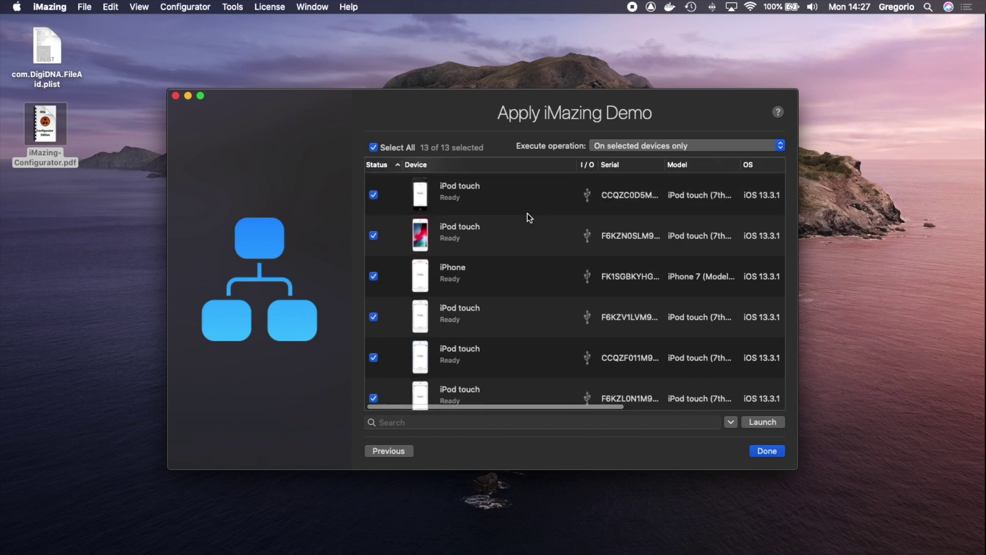
{"action": "scroll", "coordinate": [527, 214], "scroll_direction": "down", "scroll_amount": 5}
{"action": "scroll", "coordinate": [526, 214], "scroll_direction": "up", "scroll_amount": 4}
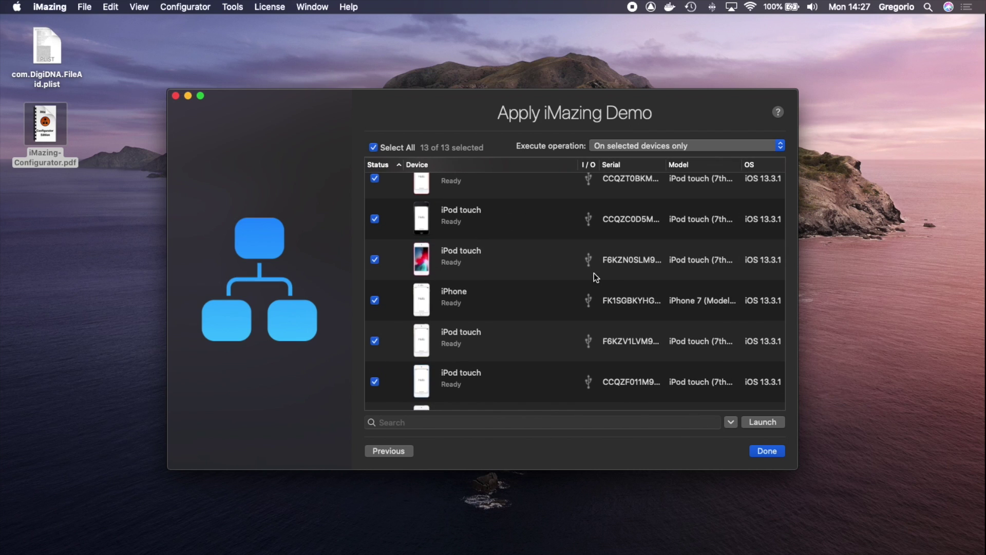
{"action": "left_click", "coordinate": [772, 421]}
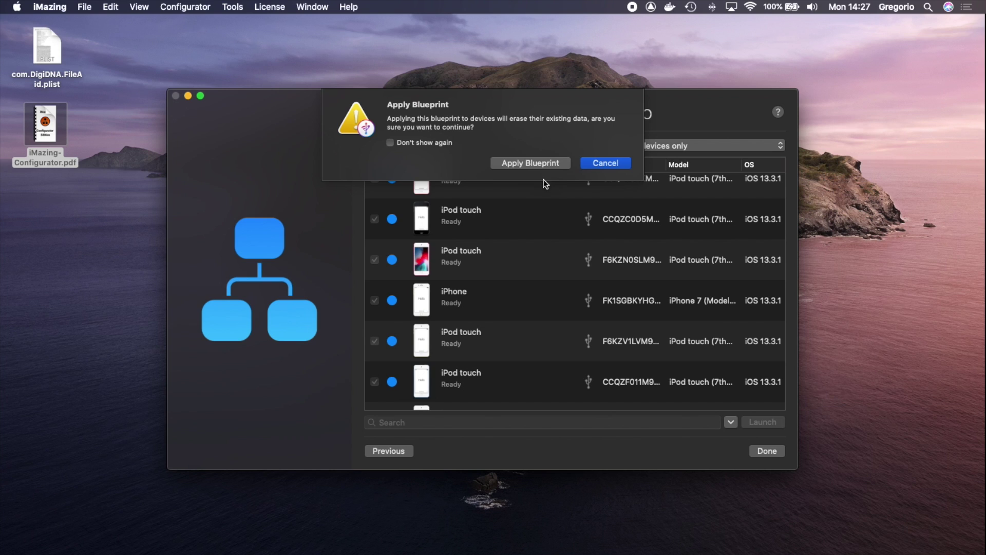
- Confirm erasing and applying iMazing Demo to all 13 devices, and zoom the window to watch progress
{"action": "left_click", "coordinate": [525, 162]}
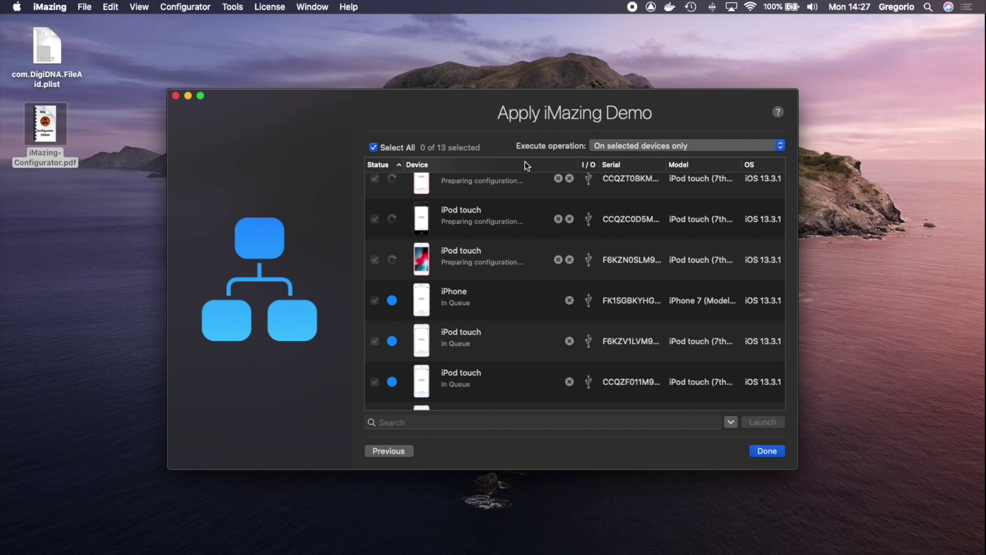
{"action": "scroll", "coordinate": [530, 243], "scroll_direction": "up", "scroll_amount": 3}
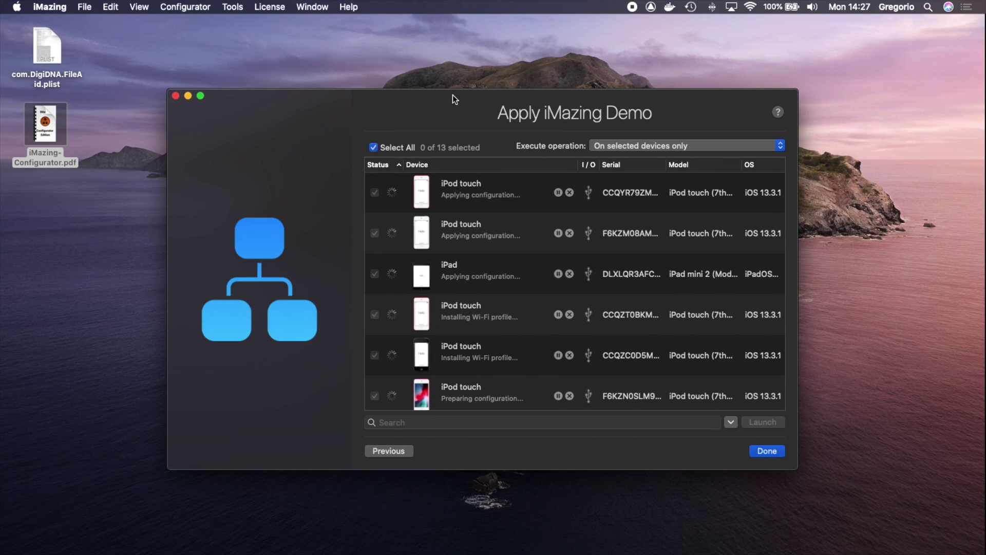
{"action": "left_click_drag", "start_coordinate": [431, 95], "coordinate": [430, 95]}
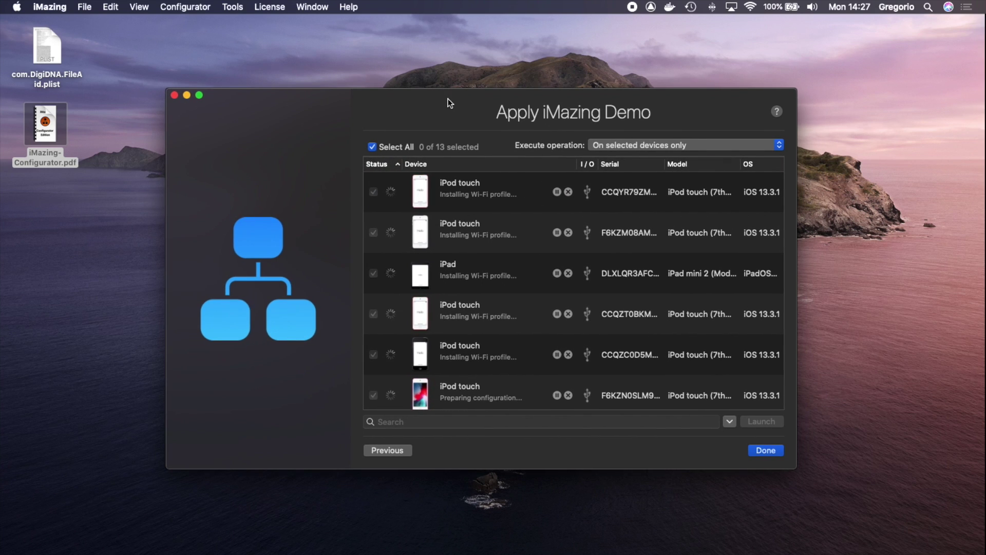
{"action": "double_click", "coordinate": [450, 101]}
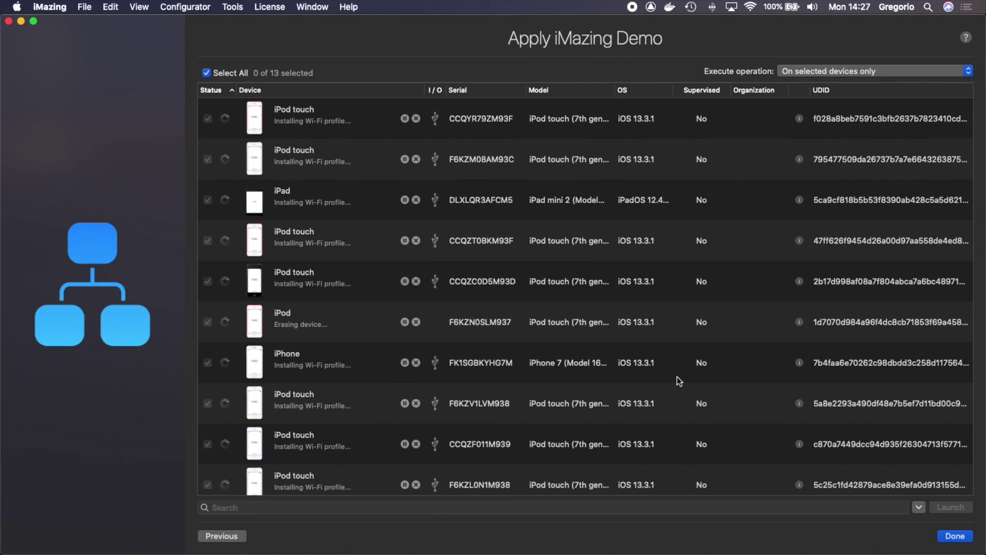
{"action": "scroll", "coordinate": [468, 217], "scroll_direction": "down", "scroll_amount": 5}
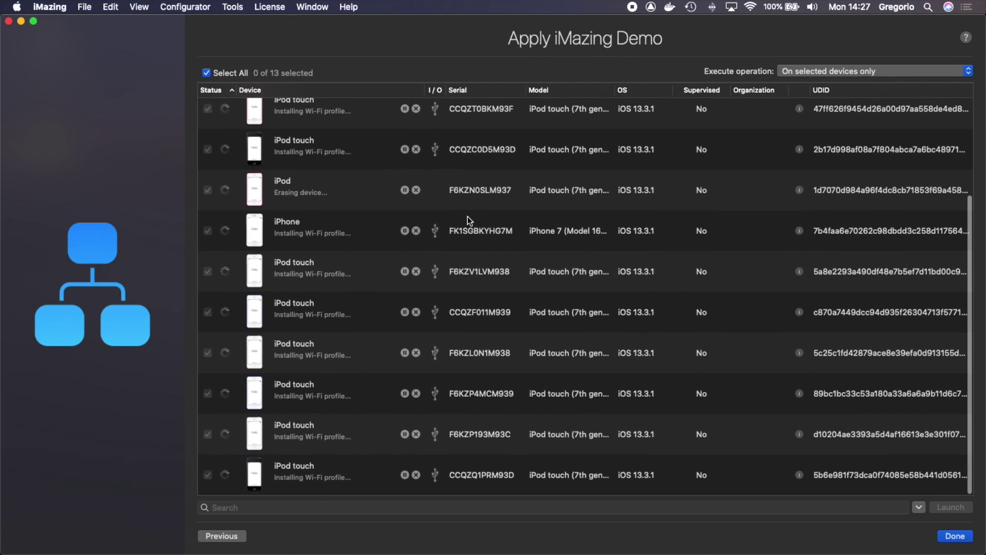
{"action": "scroll", "coordinate": [467, 217], "scroll_direction": "up", "scroll_amount": 5}
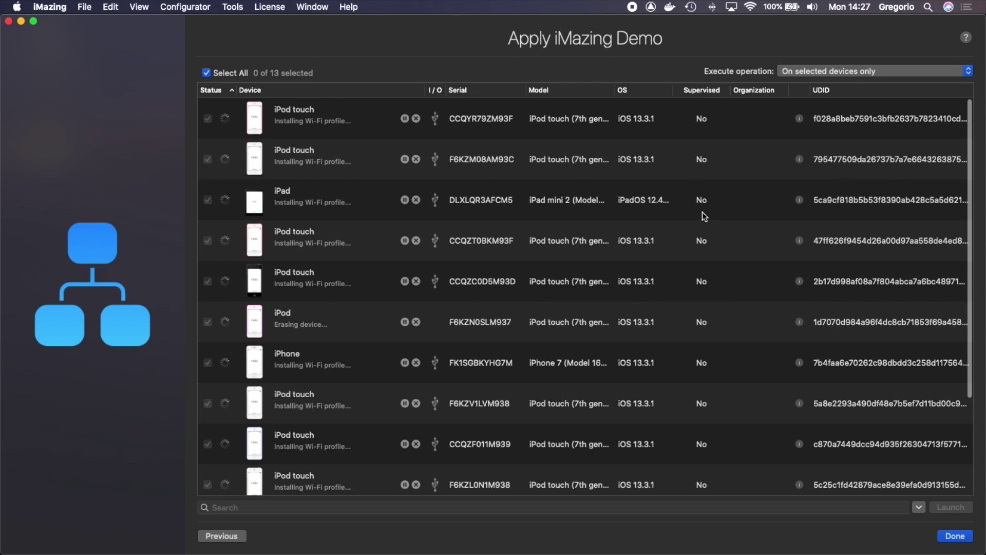
{"action": "scroll", "coordinate": [701, 211], "scroll_direction": "down", "scroll_amount": 5}
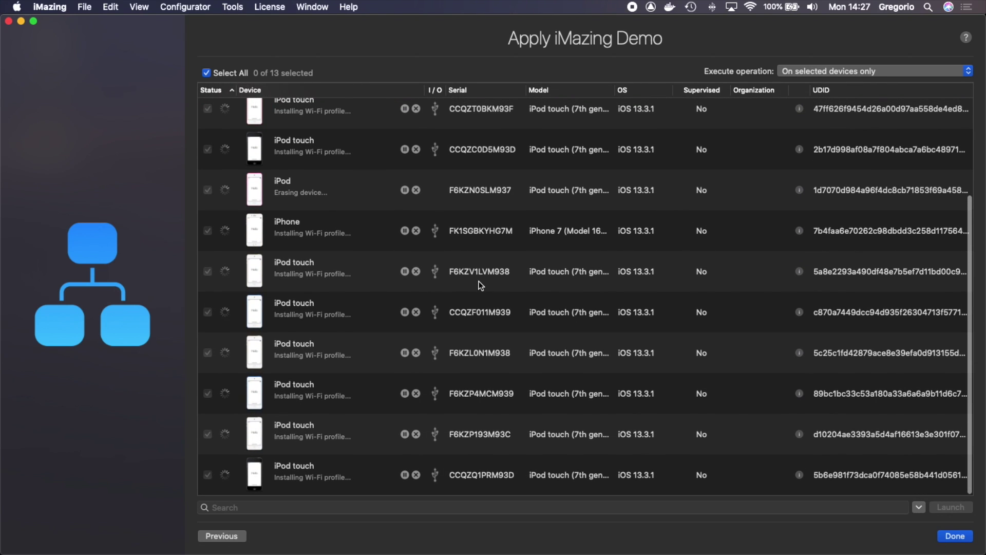
{"action": "scroll", "coordinate": [478, 282], "scroll_direction": "up", "scroll_amount": 5}
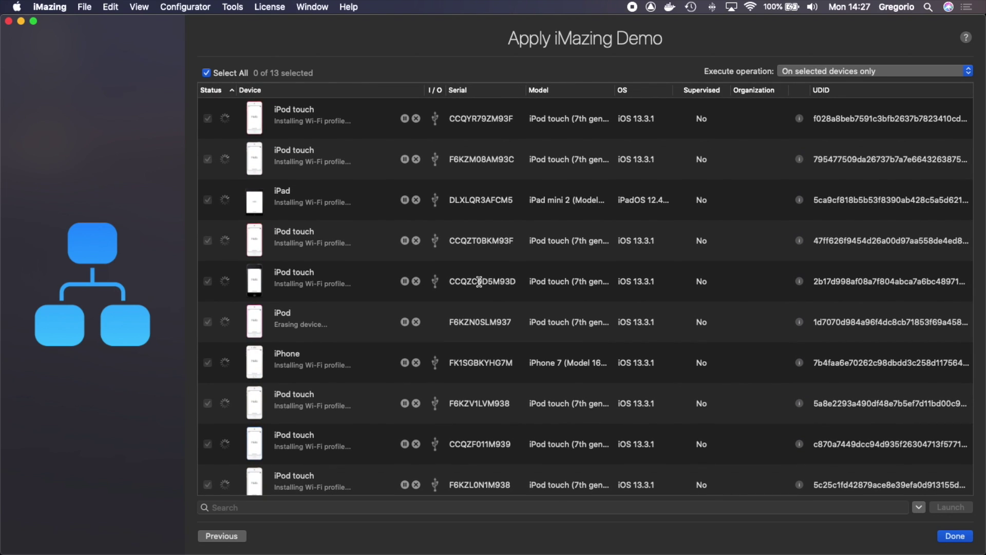